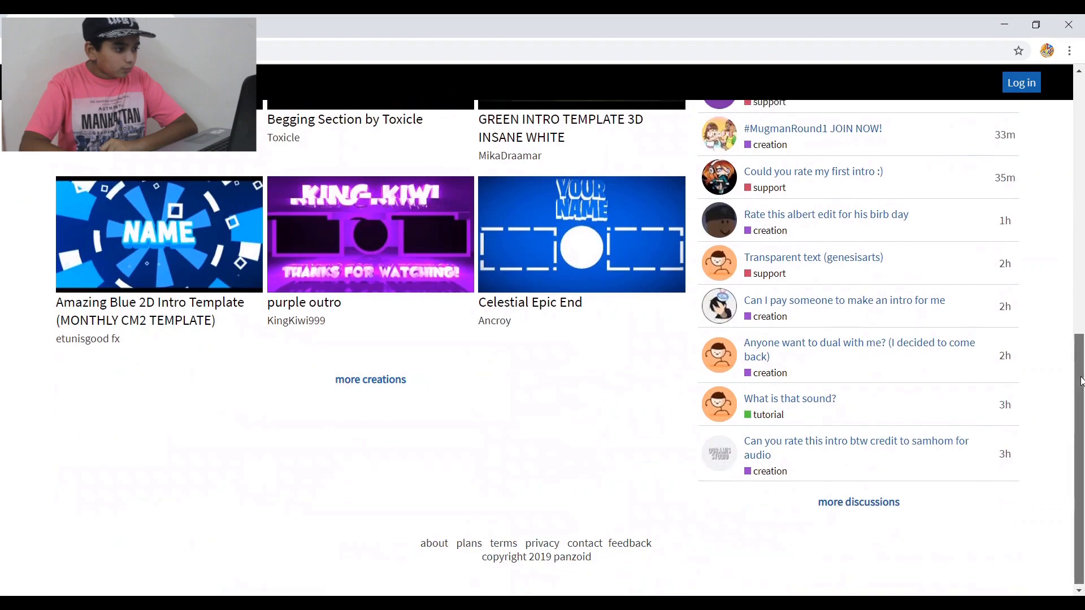
Look through the home page creations and open the "Fortnite intro for someone" template in Clipmaker.
drag(1079, 386, 1081, 109)
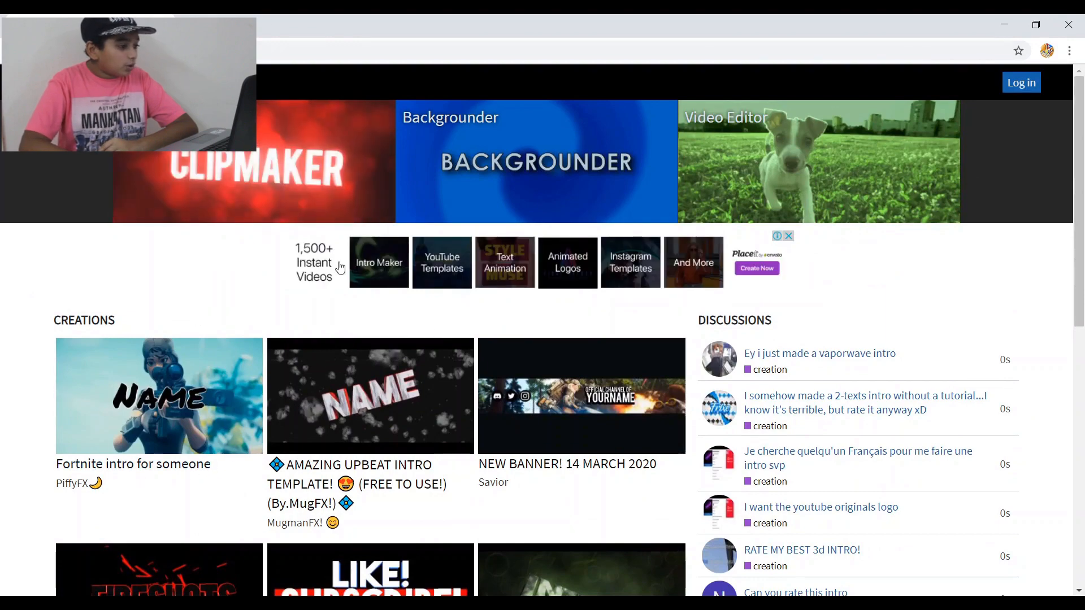
scroll(418, 418, down, 12)
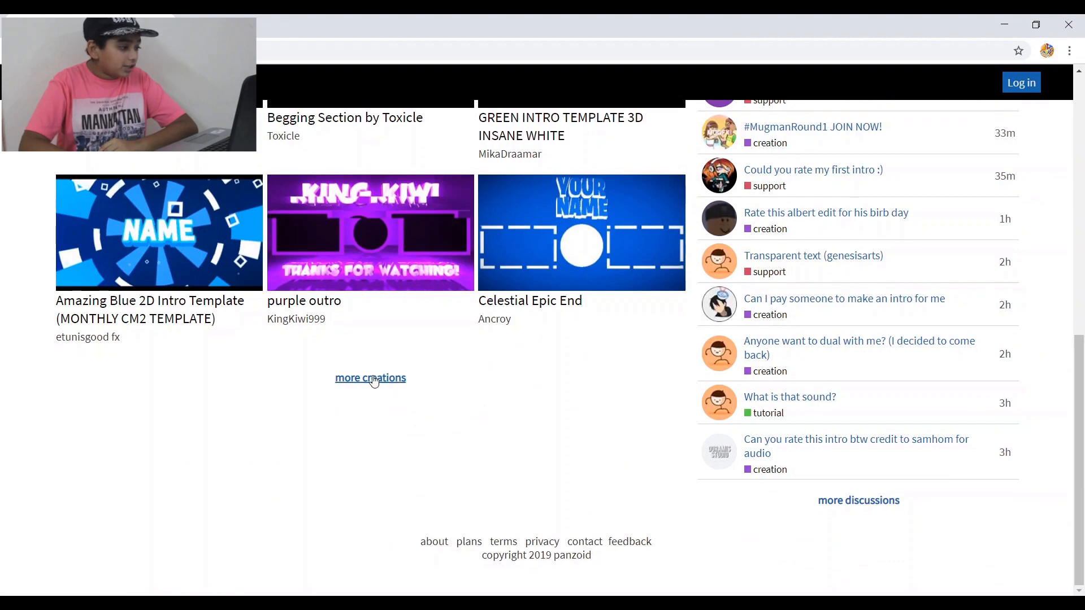
click(373, 379)
click(136, 397)
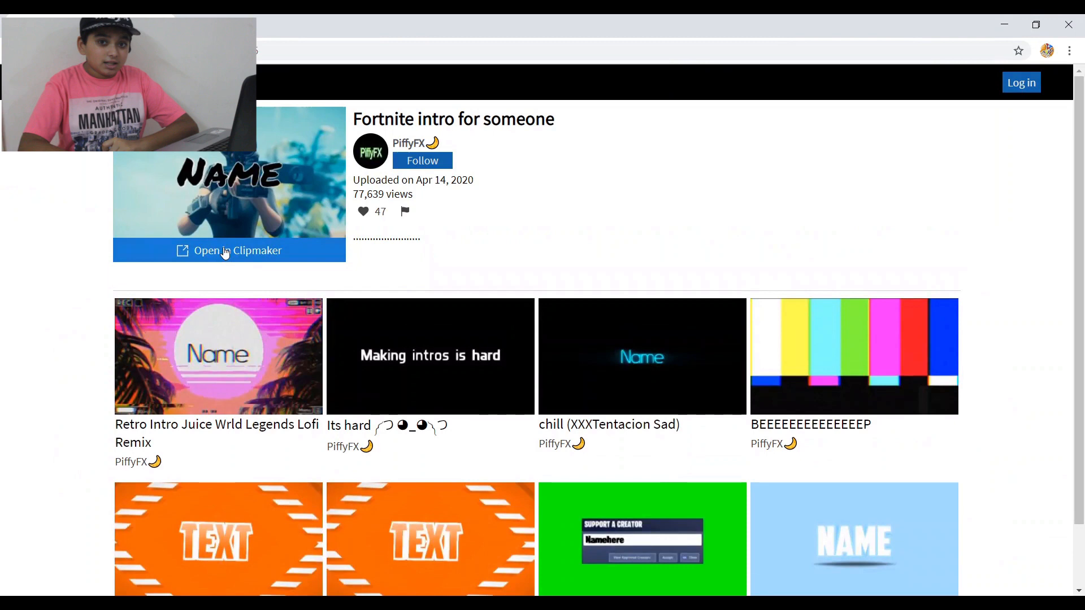
click(224, 251)
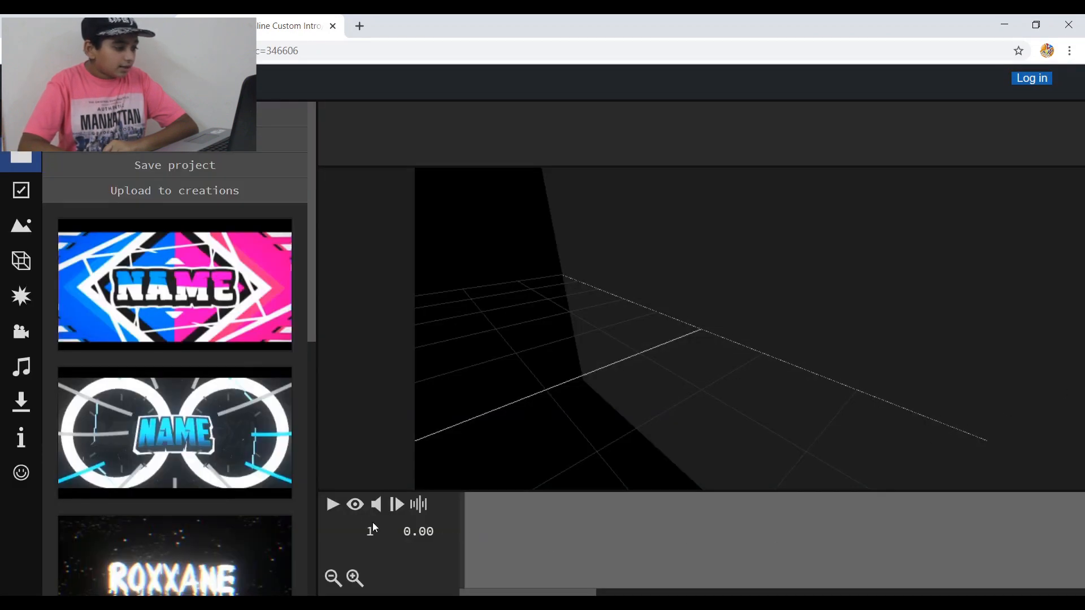
Play the intro template through the camera view, compare it with the free 3D view, and pause playback.
click(358, 508)
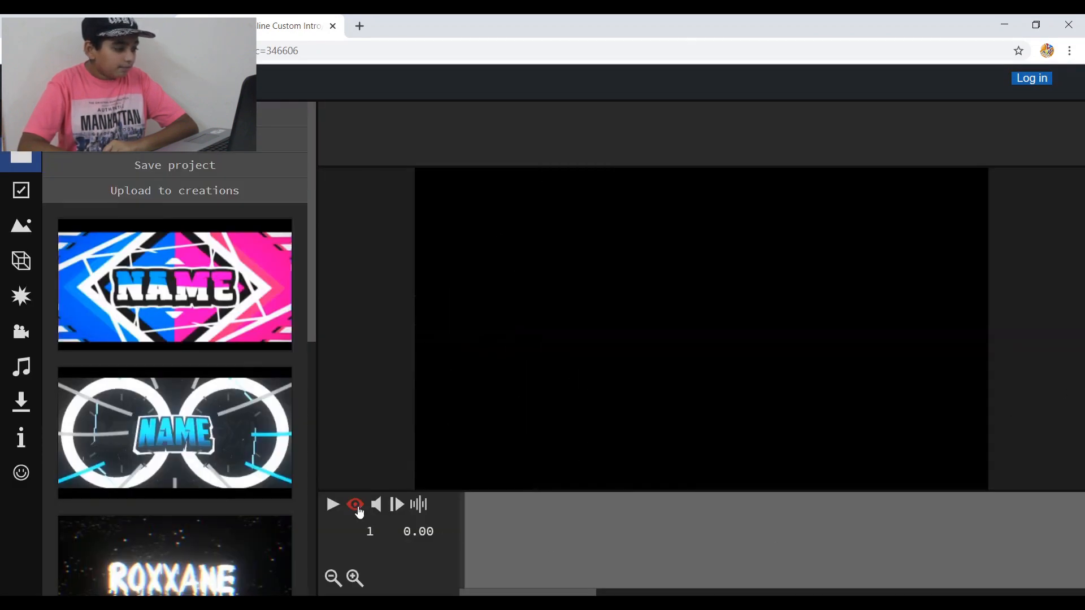
click(333, 505)
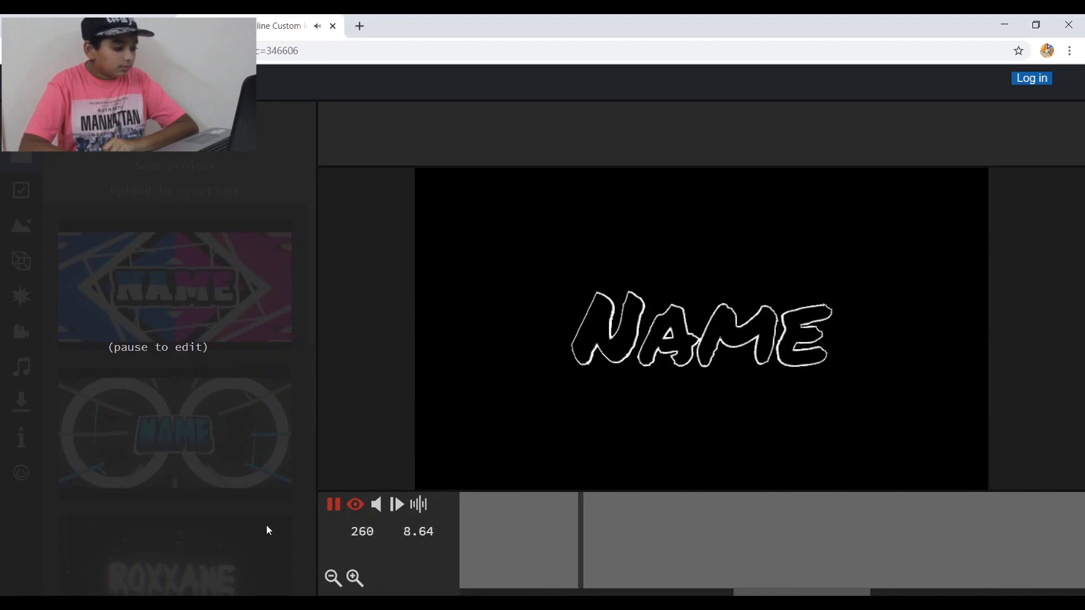
click(356, 506)
click(357, 506)
click(356, 506)
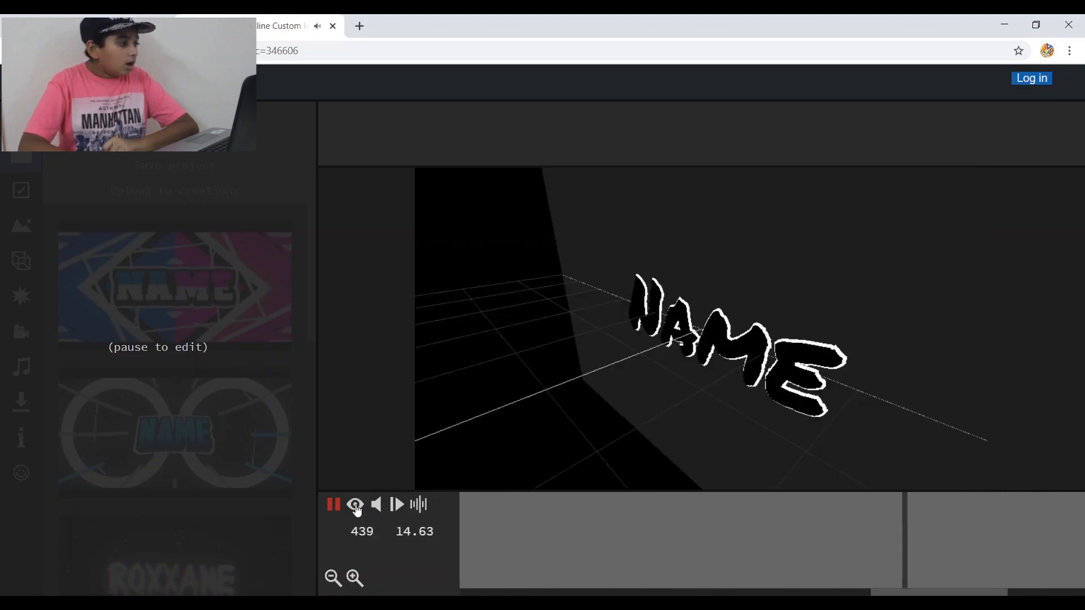
click(333, 504)
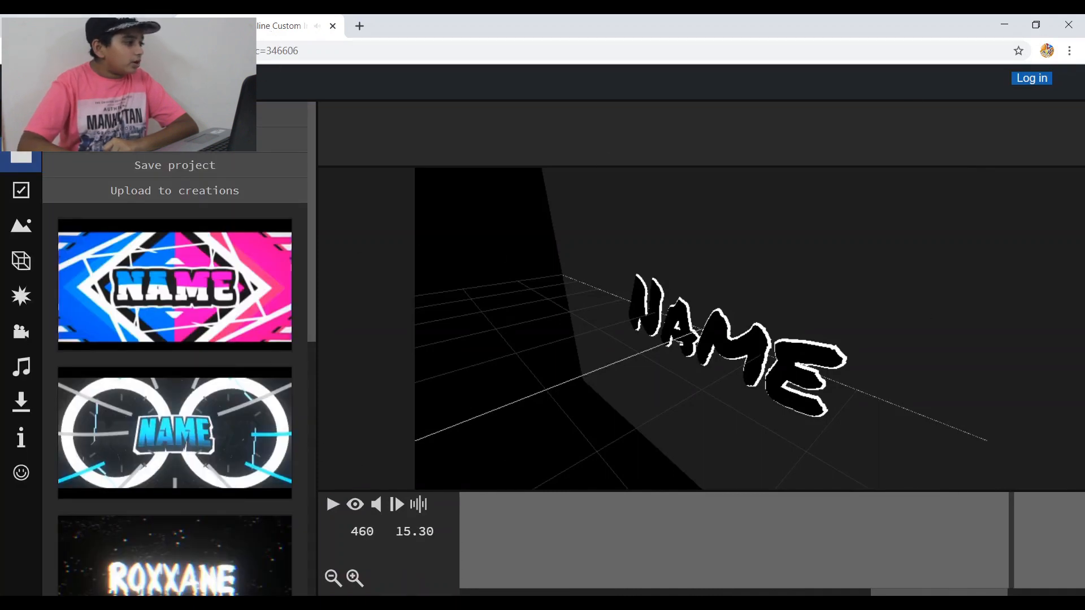
Close the Fortnite intro project and go from its template page to the full creations list.
click(118, 25)
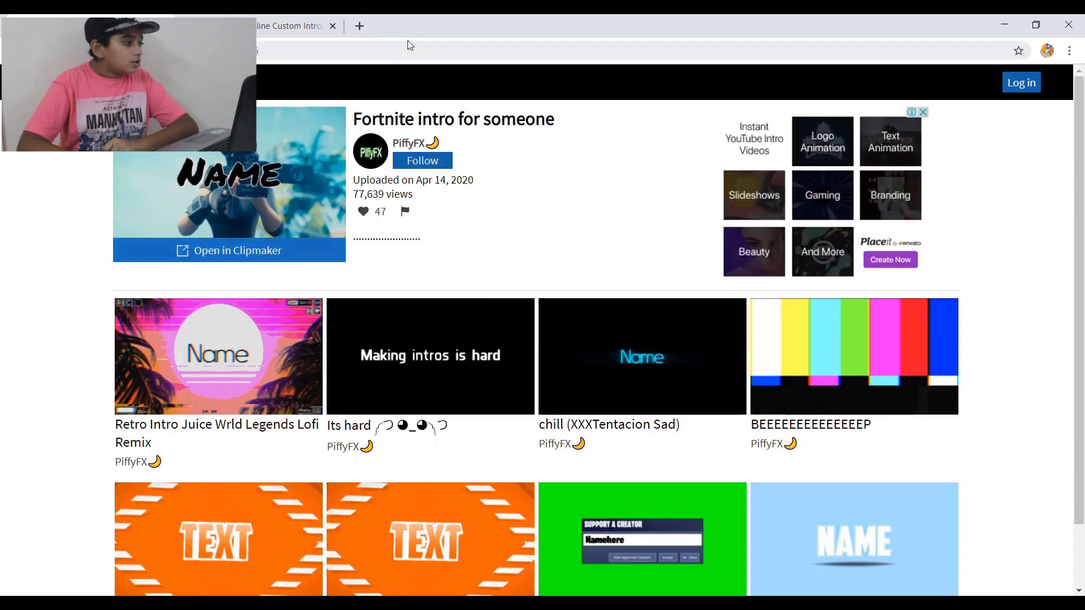
click(332, 26)
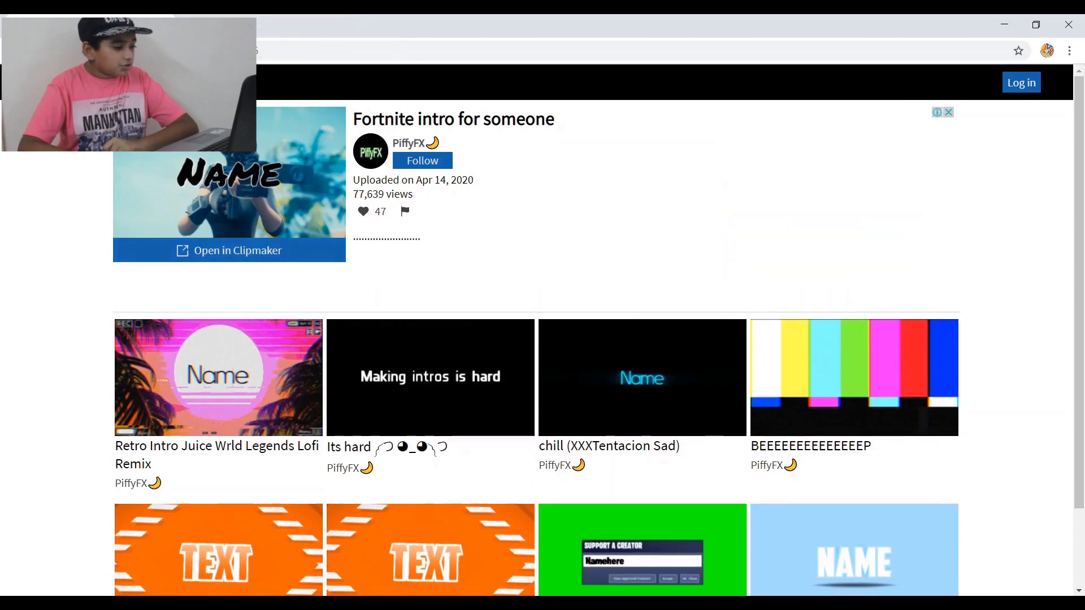
click(68, 83)
scroll(429, 395, down, 10)
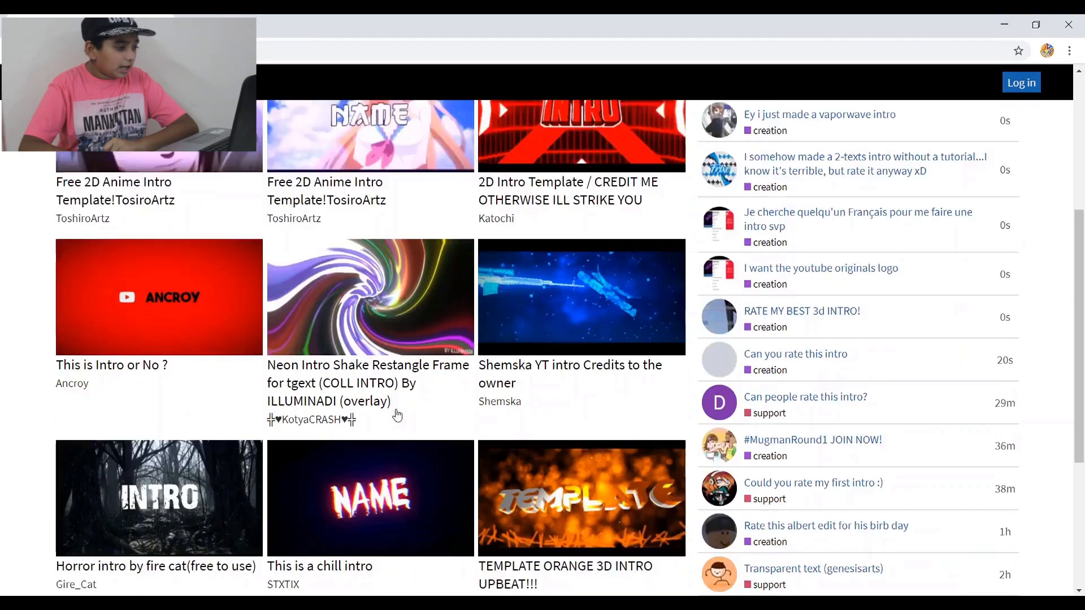
click(370, 383)
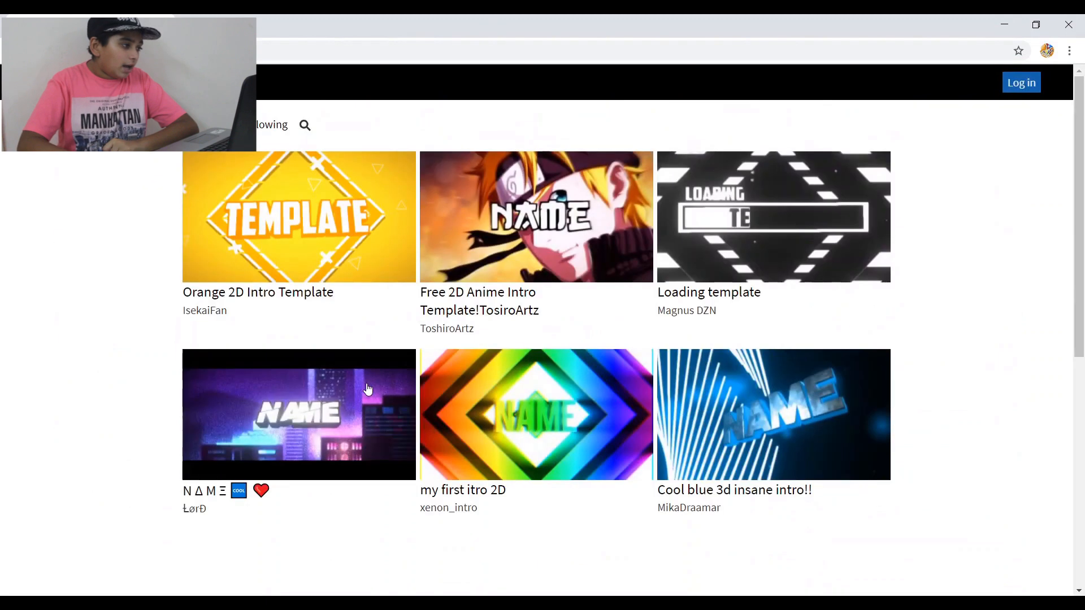
Search the creations for "outro".
click(306, 129)
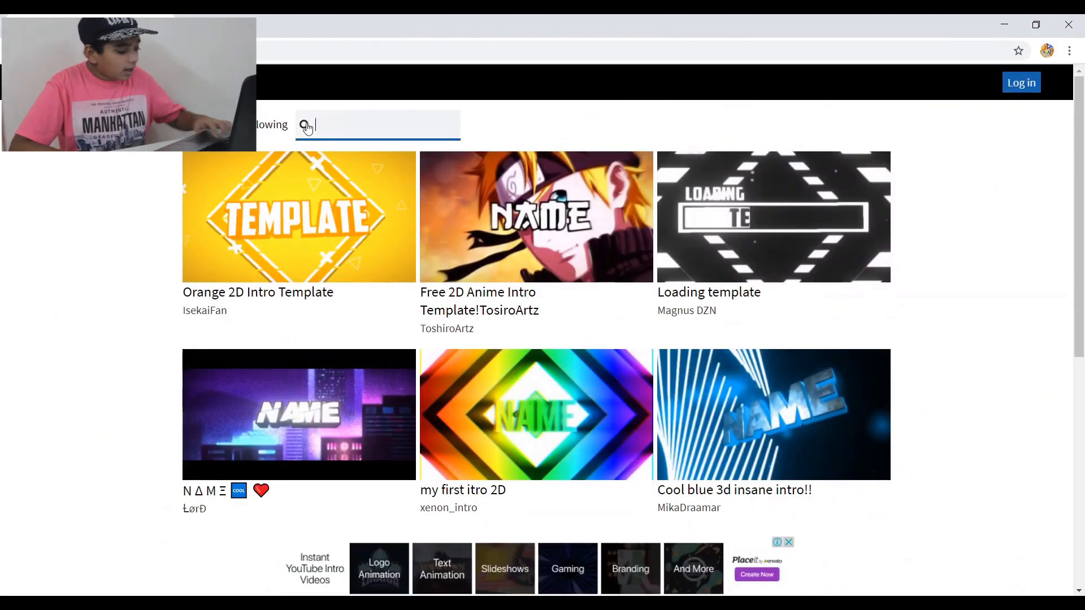
text(outro)
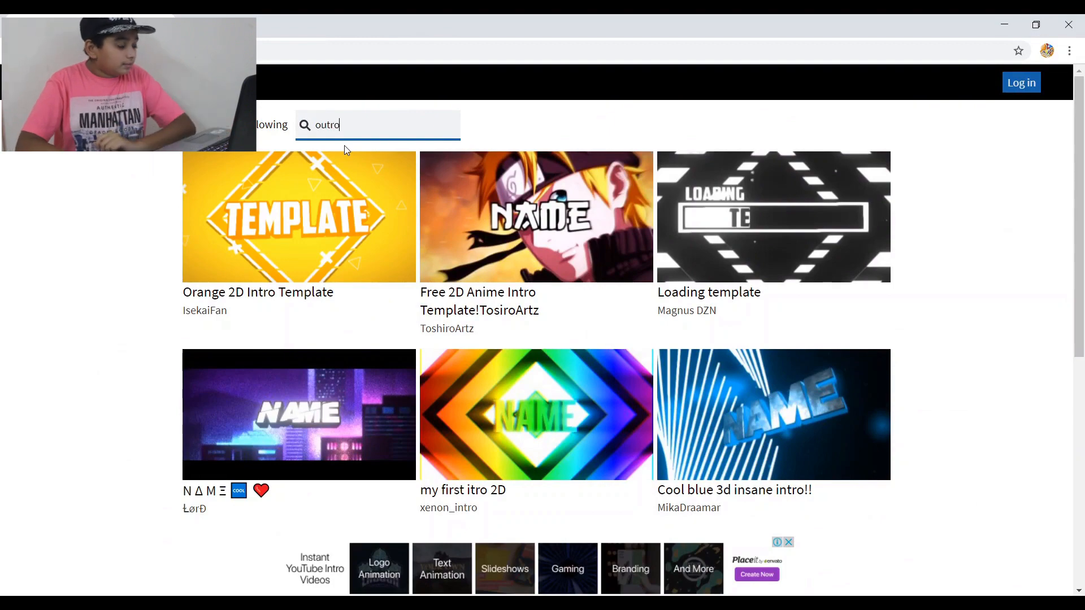
key(Return)
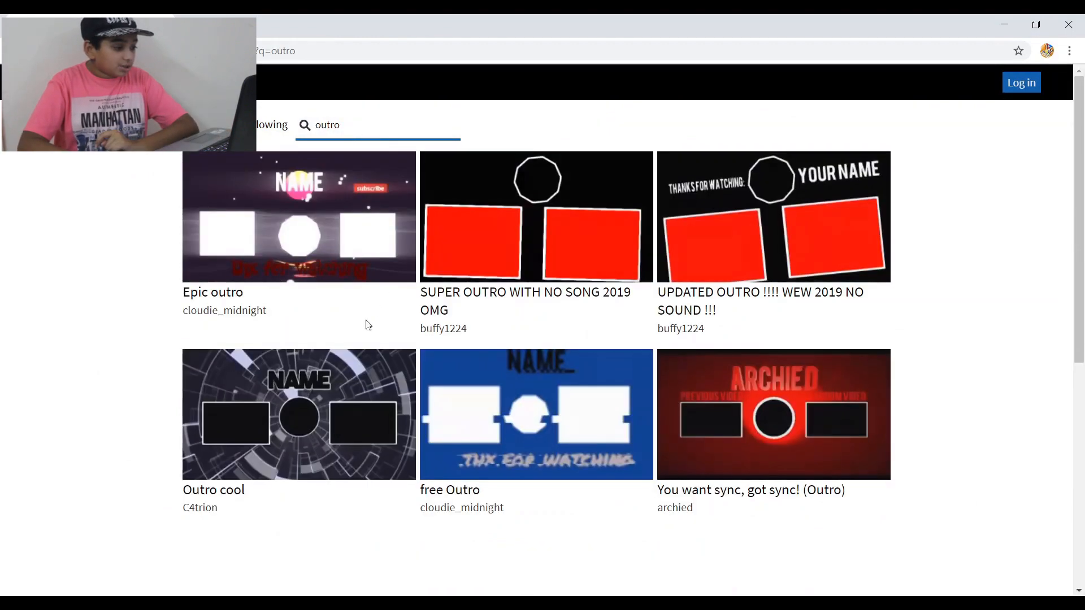
Browse the outro templates and open the "thefloofbass" outro in Clipmaker.
scroll(599, 362, down, 9)
scroll(572, 344, down, 4)
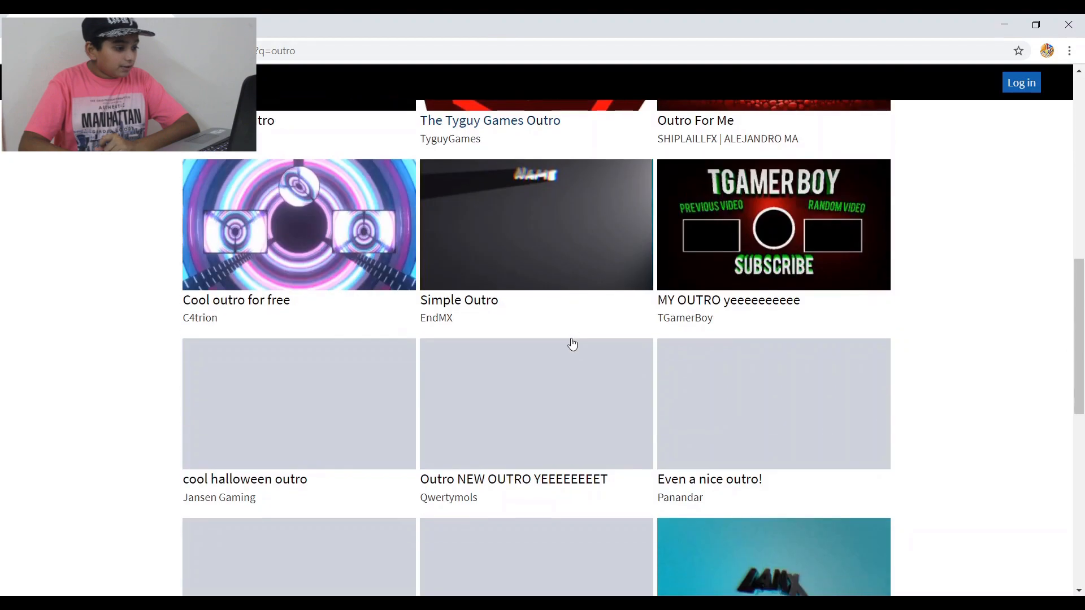
scroll(519, 266, down, 5)
scroll(518, 266, down, 5)
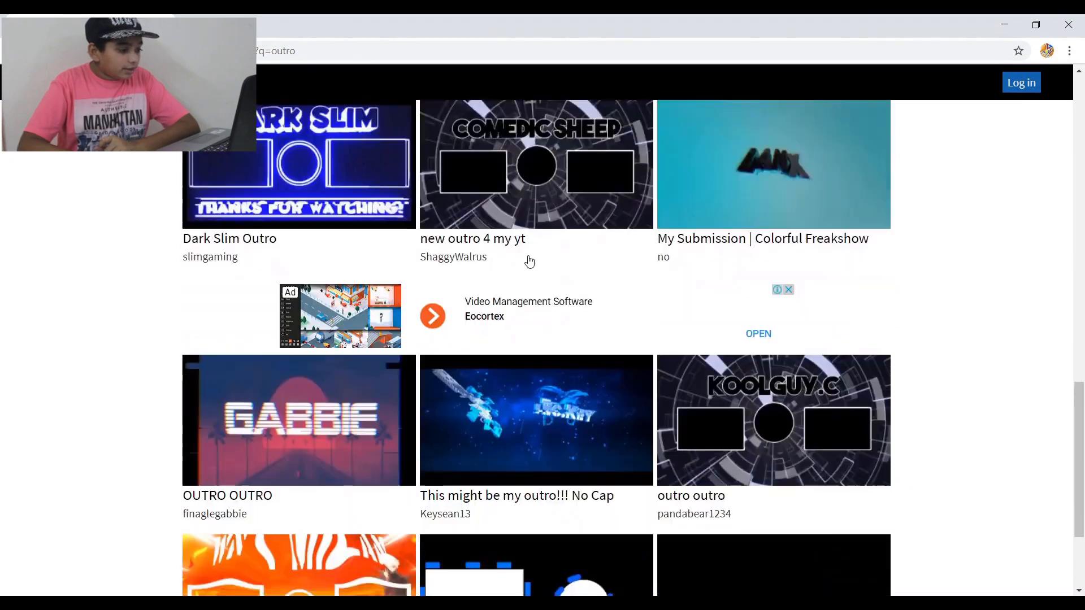
scroll(530, 261, down, 10)
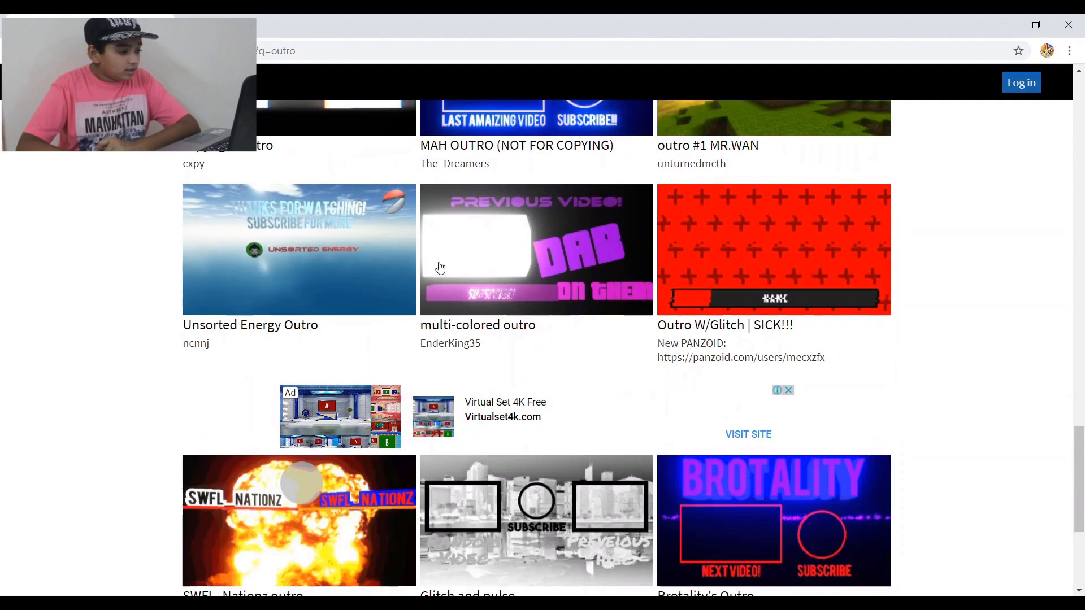
scroll(440, 267, down, 4)
scroll(441, 267, down, 6)
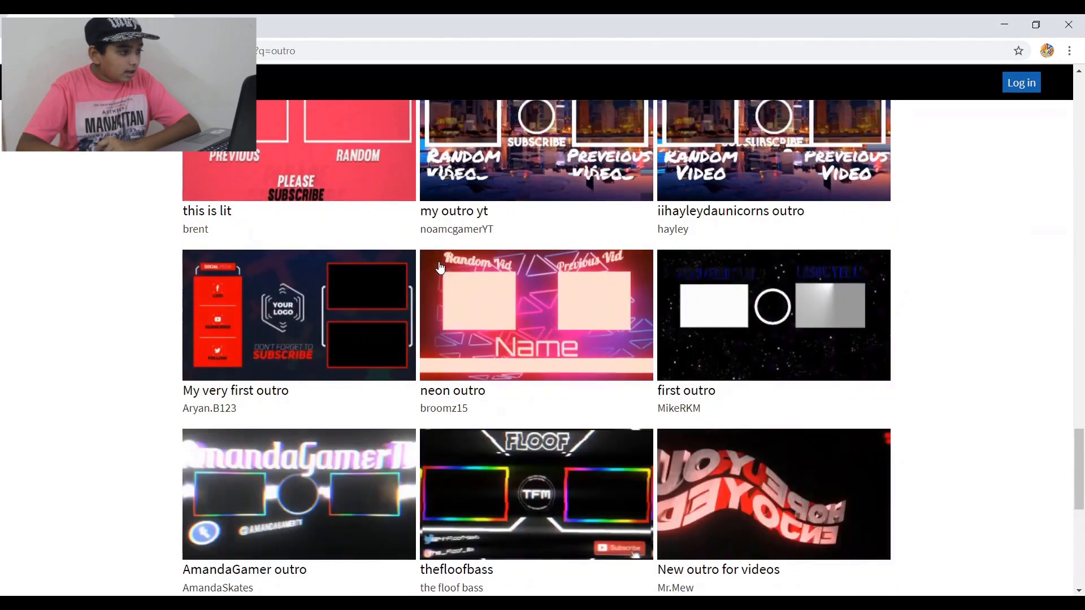
scroll(440, 267, up, 1)
scroll(441, 268, down, 6)
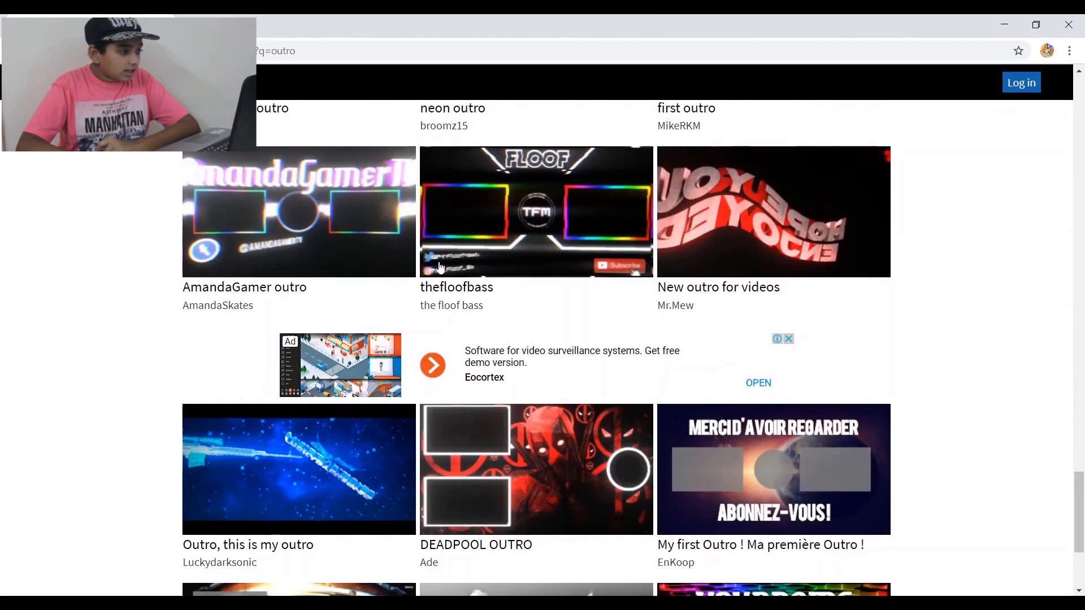
click(510, 202)
click(218, 249)
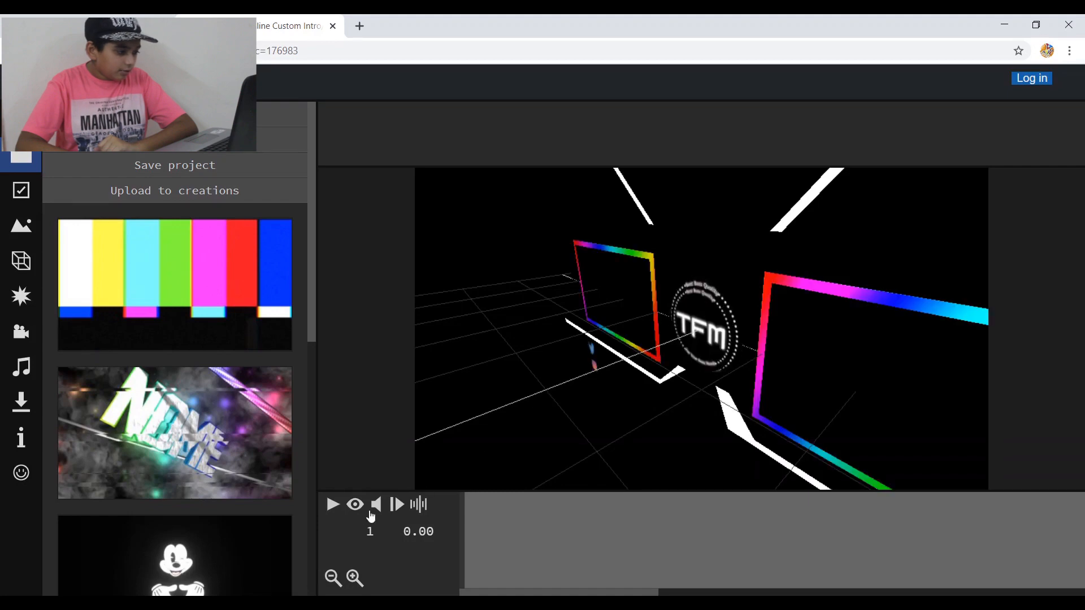
Preview the outro through the camera view, pause it, and examine the 3D scene from the front.
click(333, 505)
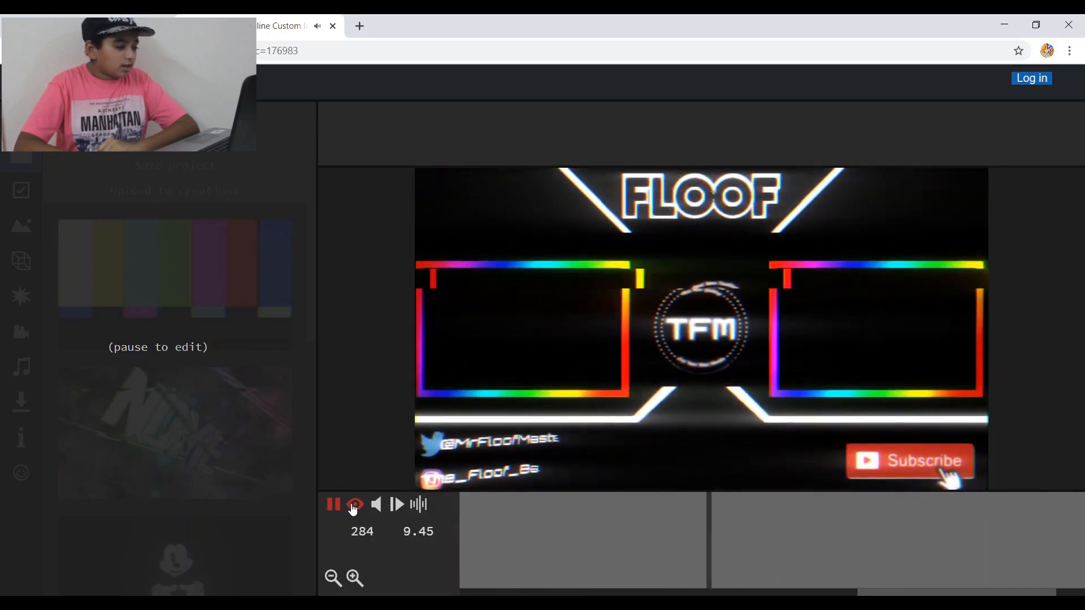
click(342, 507)
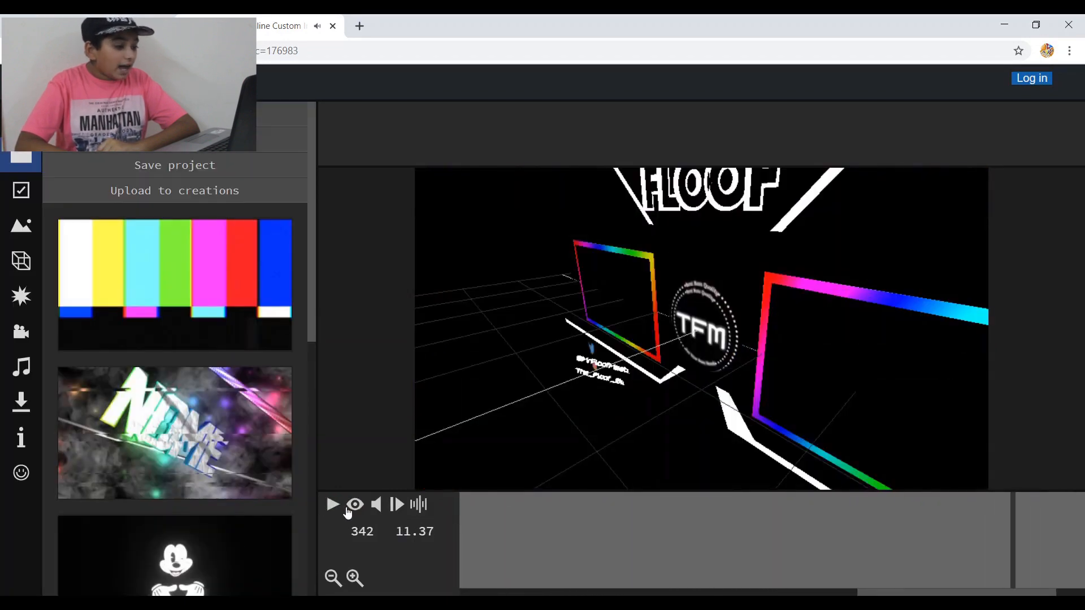
drag(659, 355, 747, 328)
scroll(747, 327, down, 2)
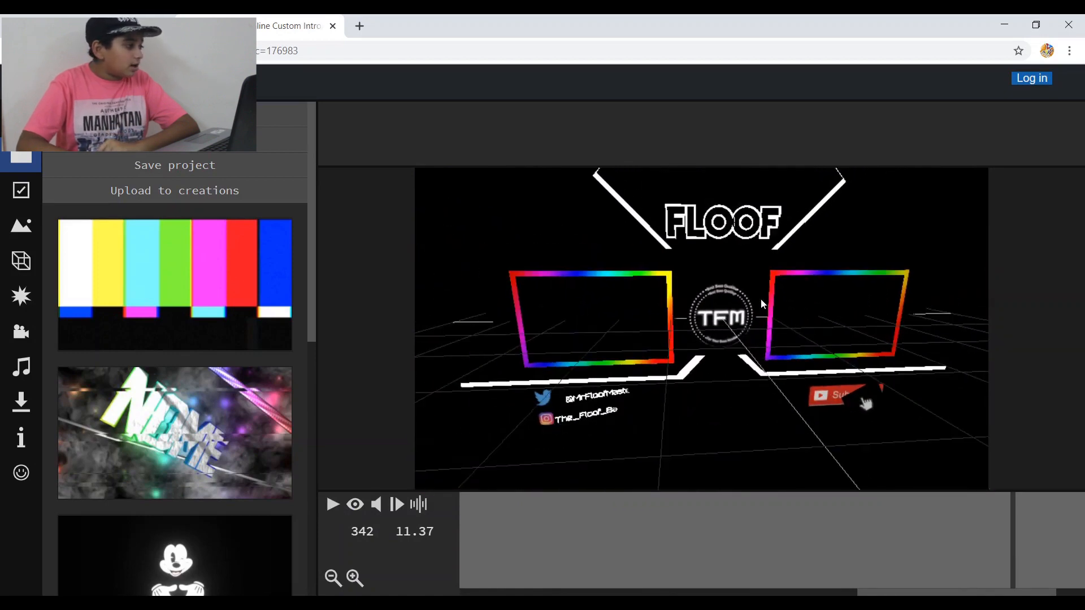
Change the first "Floof" 3D text in the scene's object list to "Yuaw Tech".
click(21, 226)
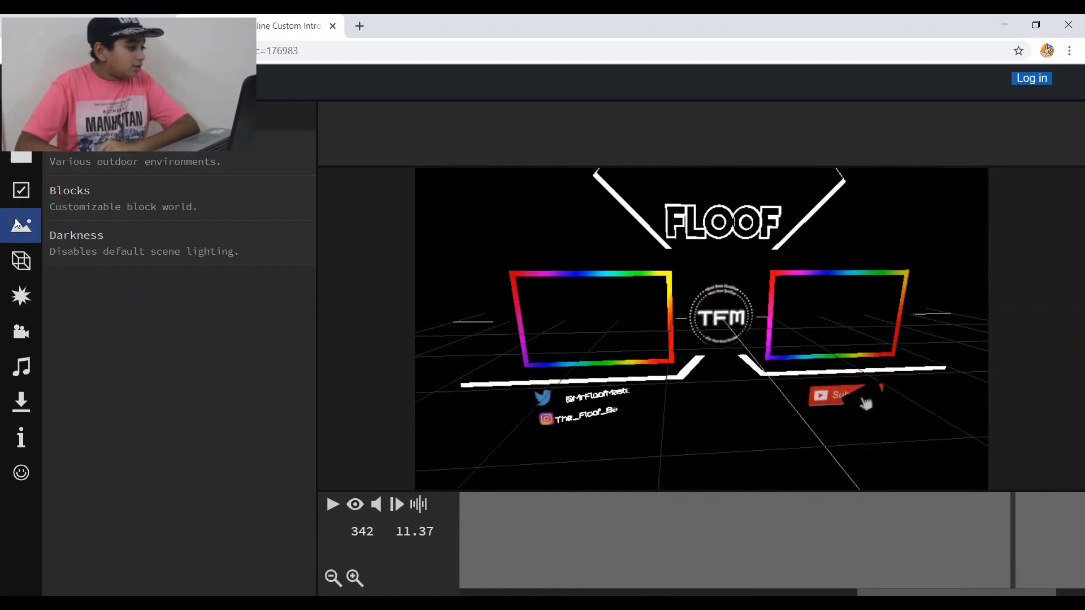
click(26, 263)
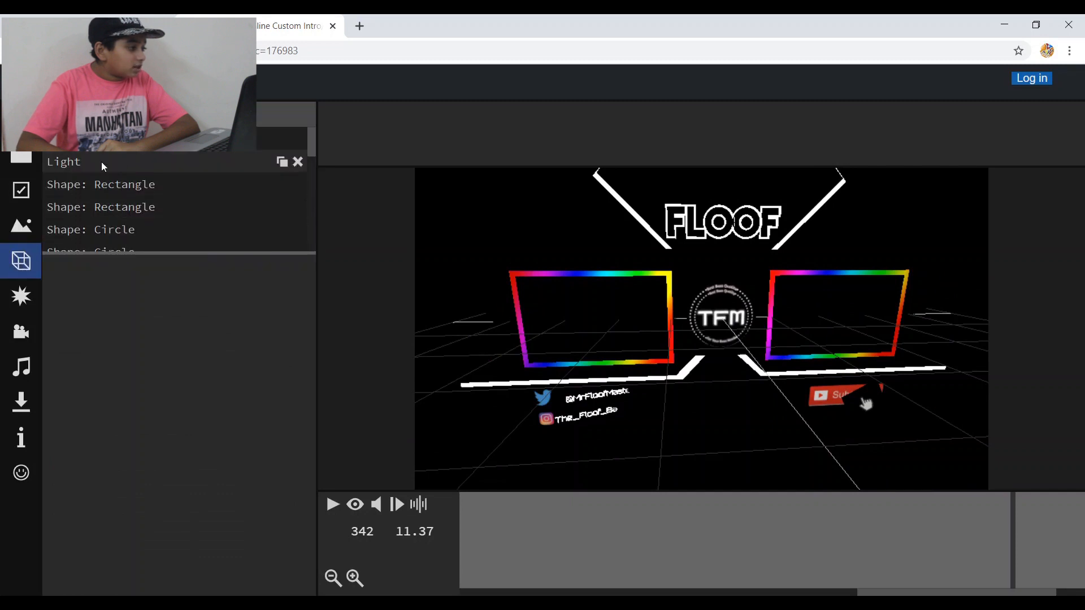
scroll(121, 182, down, 3)
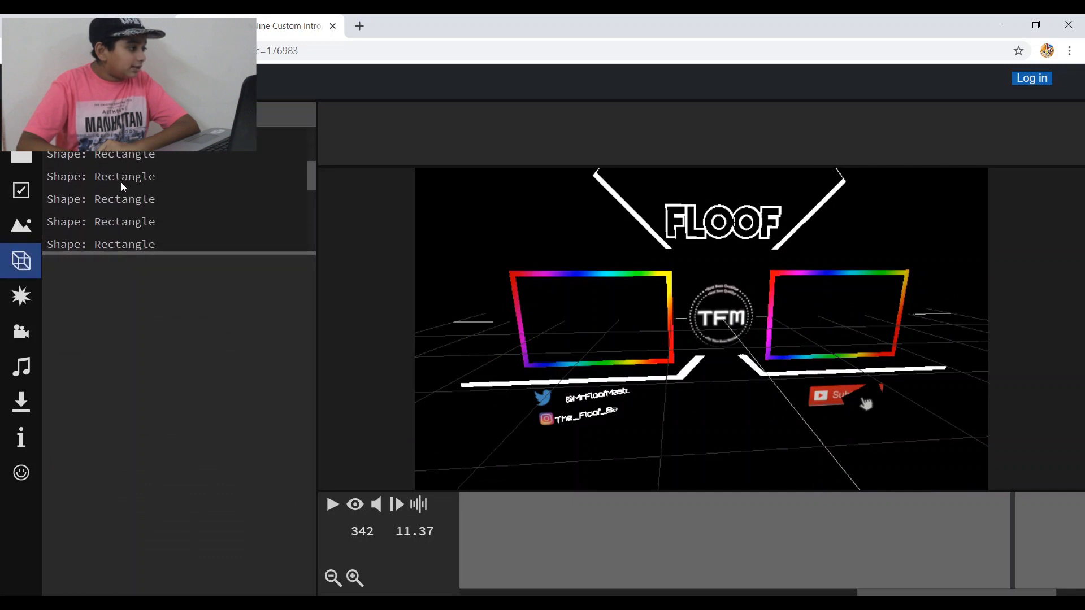
scroll(121, 182, down, 3)
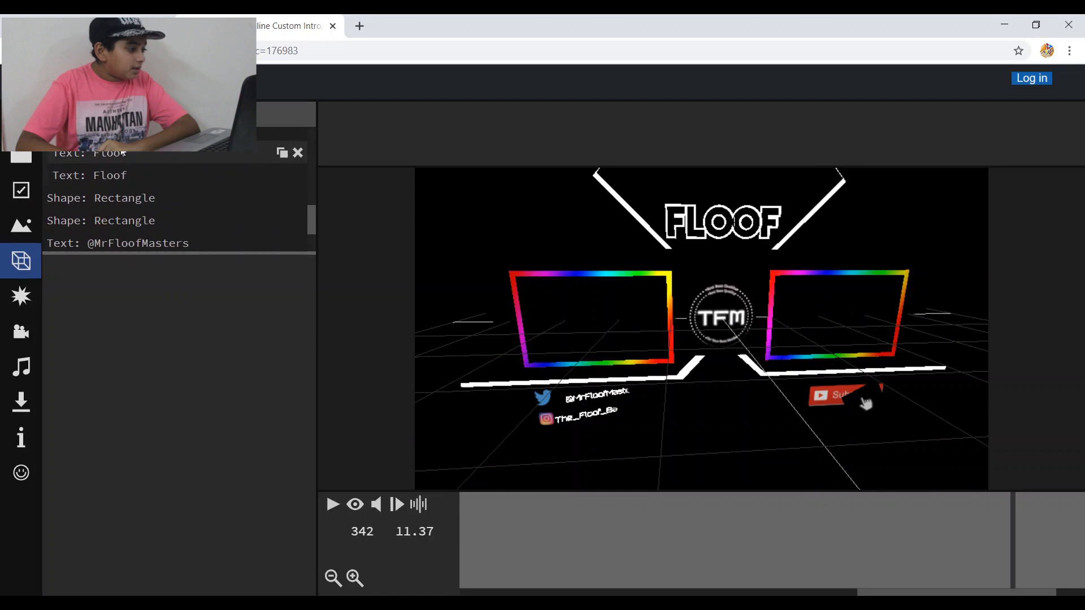
click(121, 153)
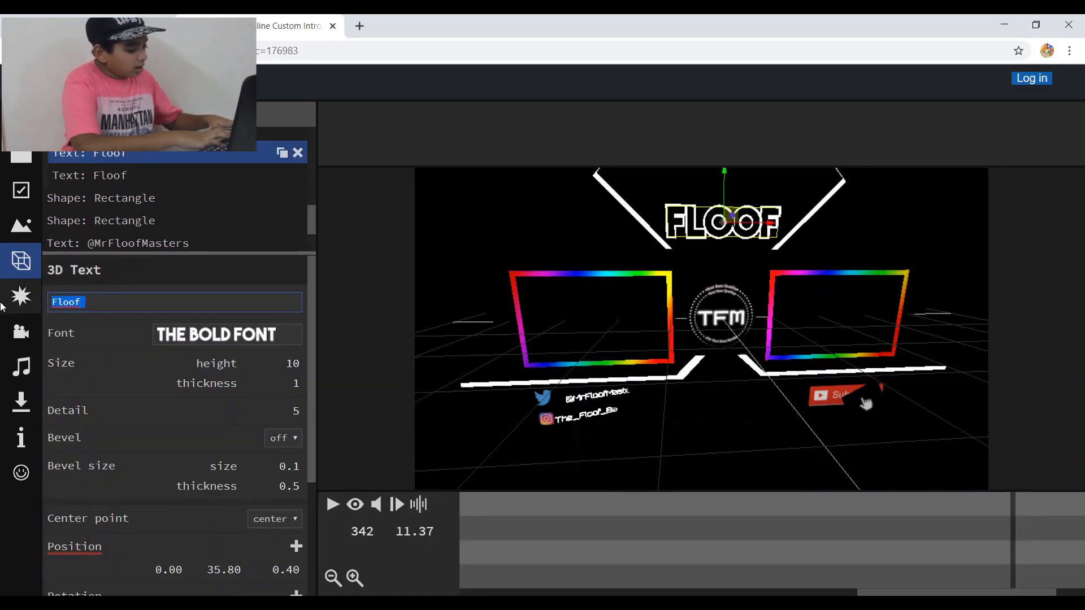
text(Yuaw)
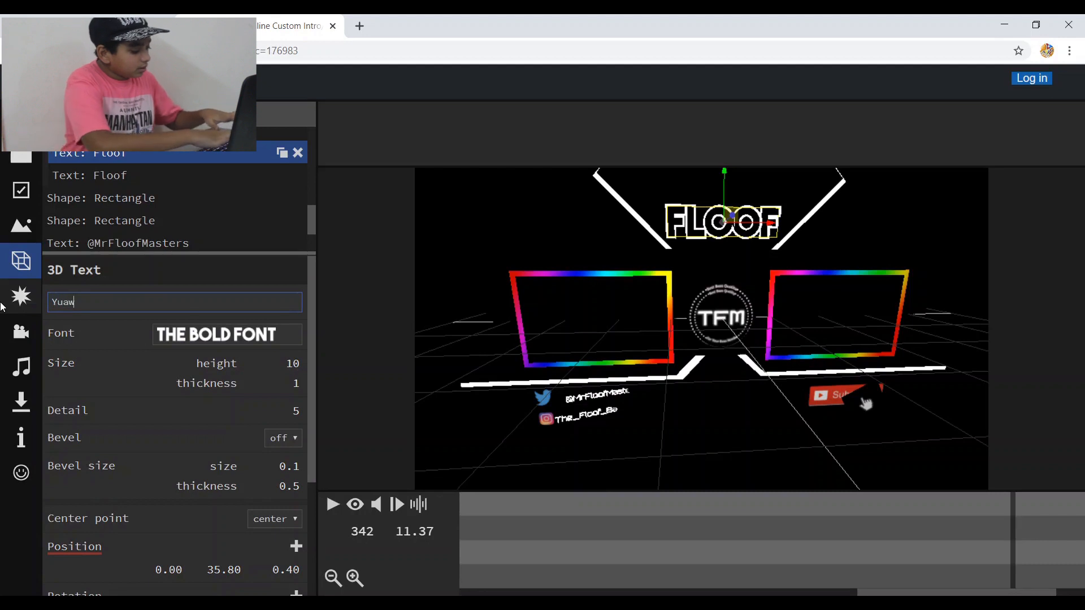
text( Te)
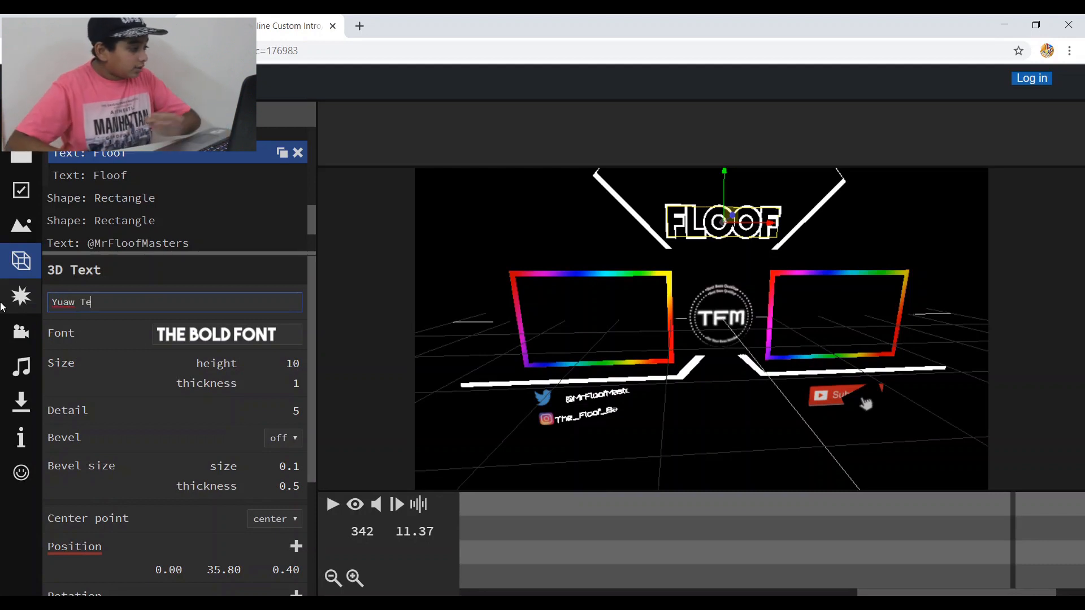
text(ch)
key(Return)
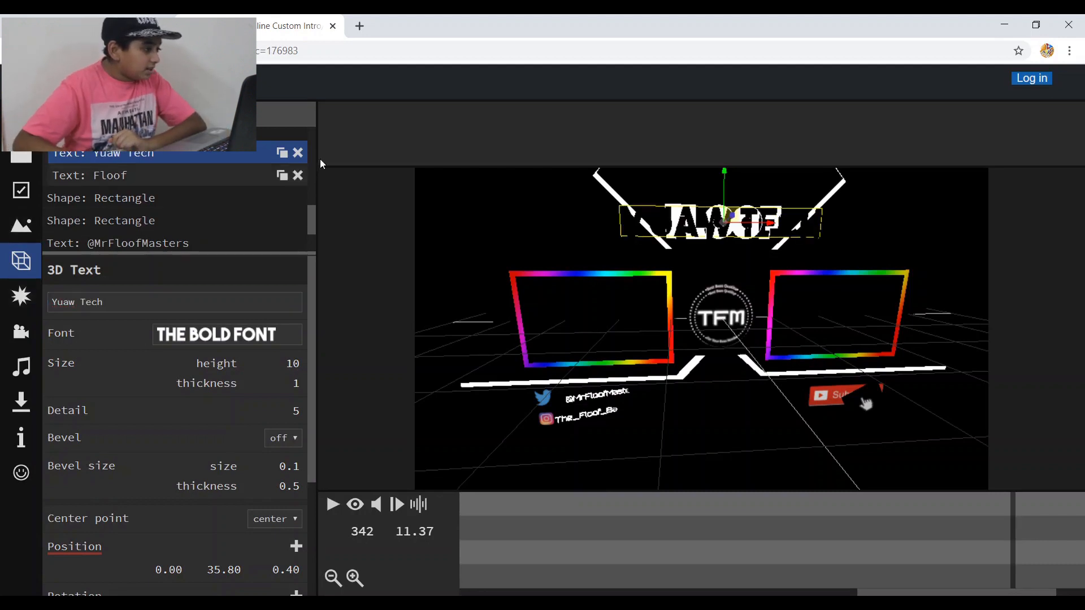
Change the remaining "Floof" 3D text in the scene's object list to "Yuaw Tech".
click(123, 177)
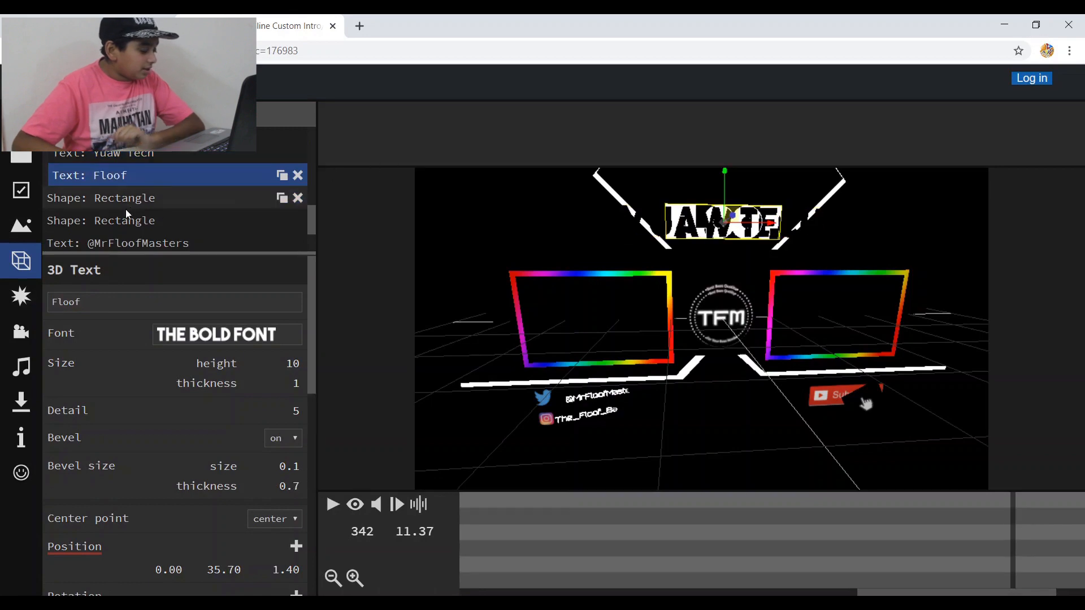
click(104, 297)
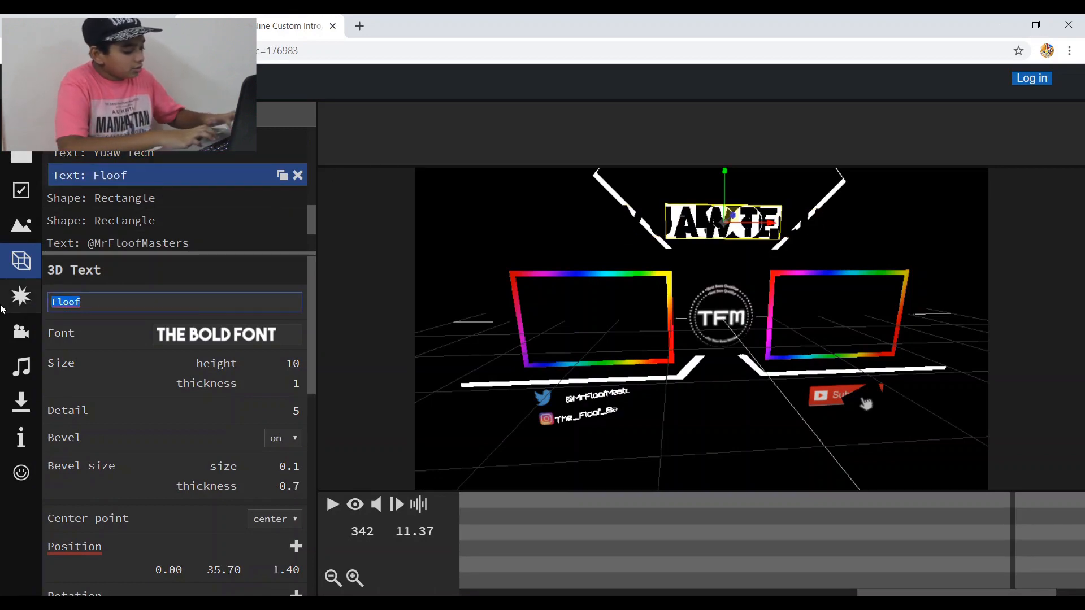
text(Yuaw)
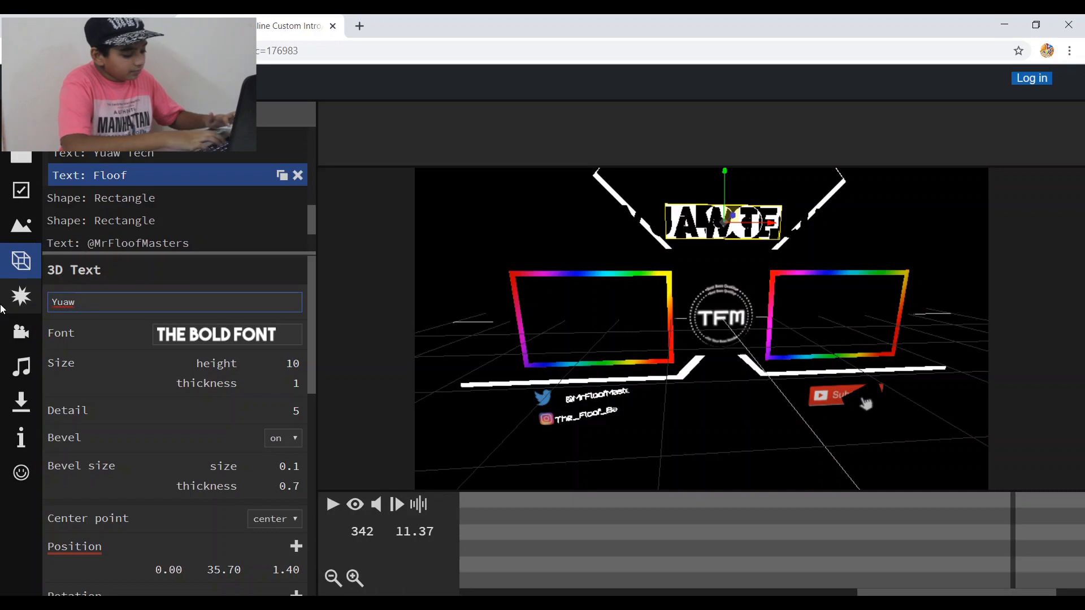
text( Tech)
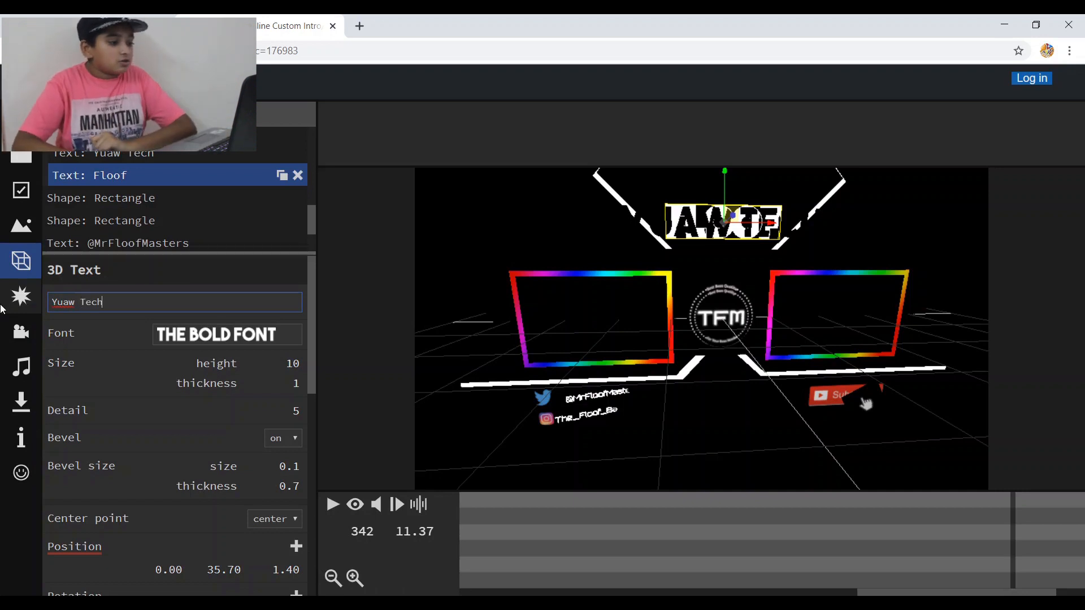
key(Return)
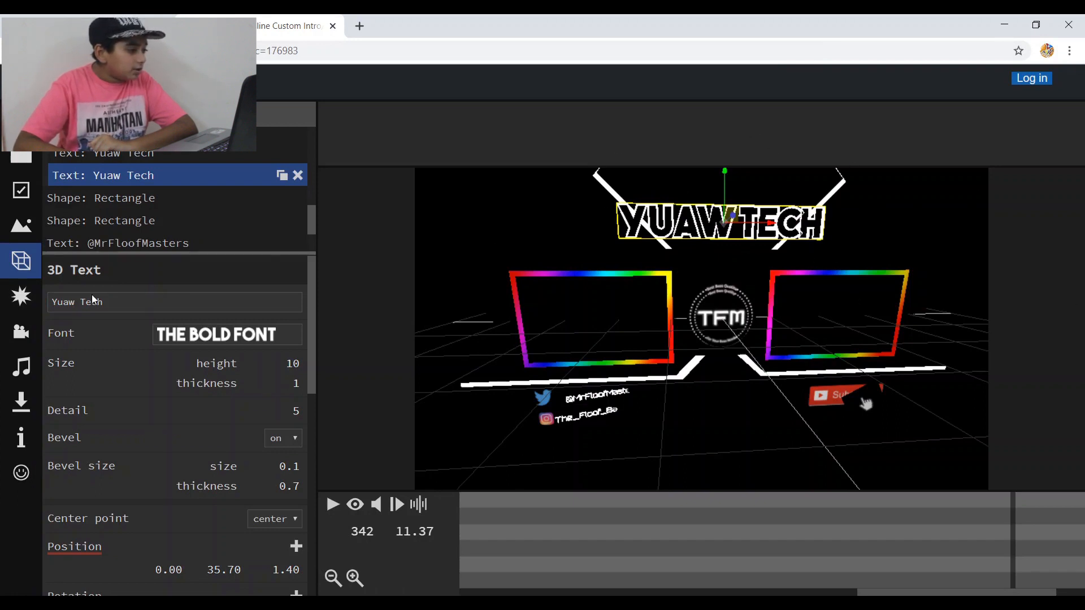
Replace the Twitter handle's 3D text with a single backslash "\".
click(154, 245)
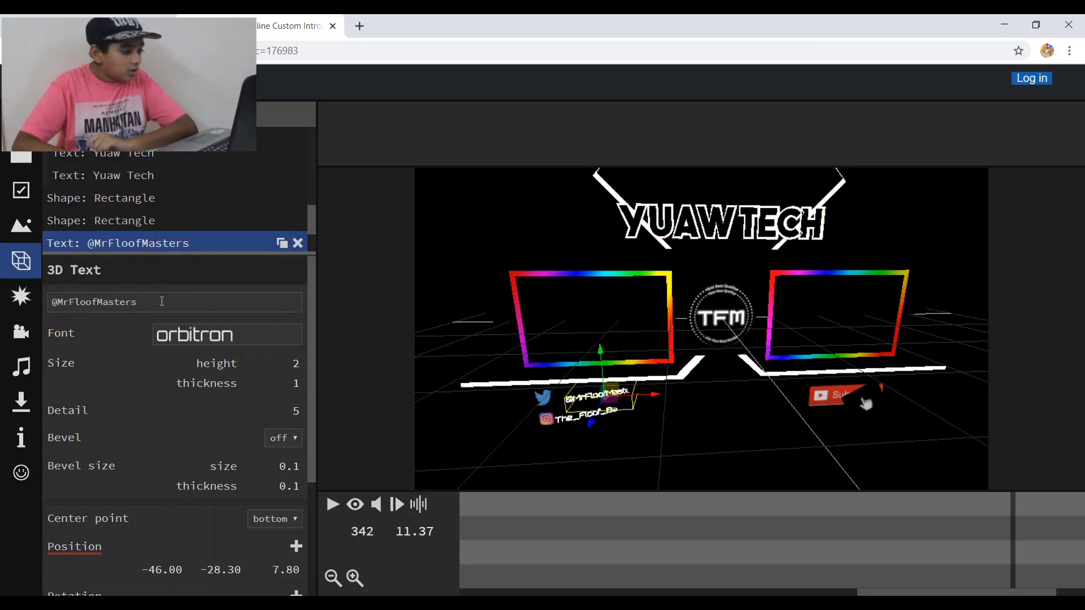
drag(156, 303, 3, 302)
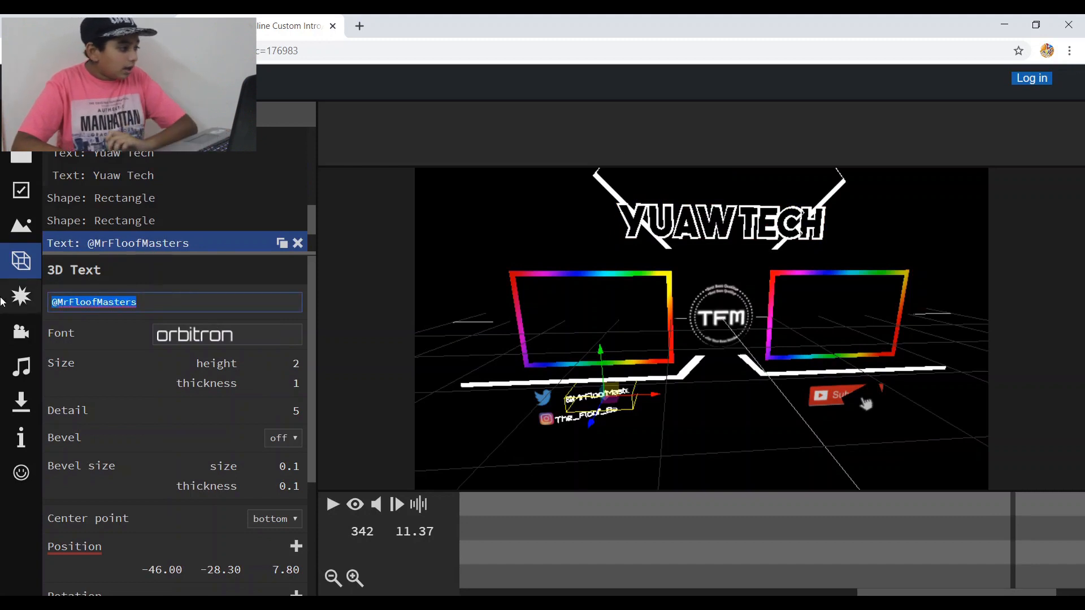
text(\)
Change the 3D text beside the Instagram icon to "Yuaw World".
scroll(143, 212, down, 2)
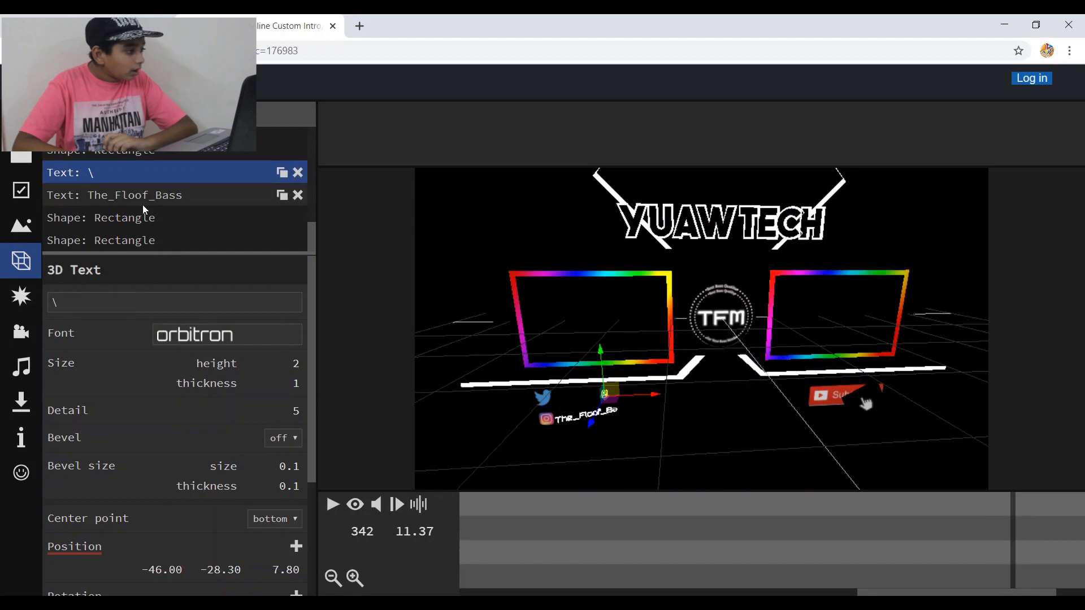
click(124, 196)
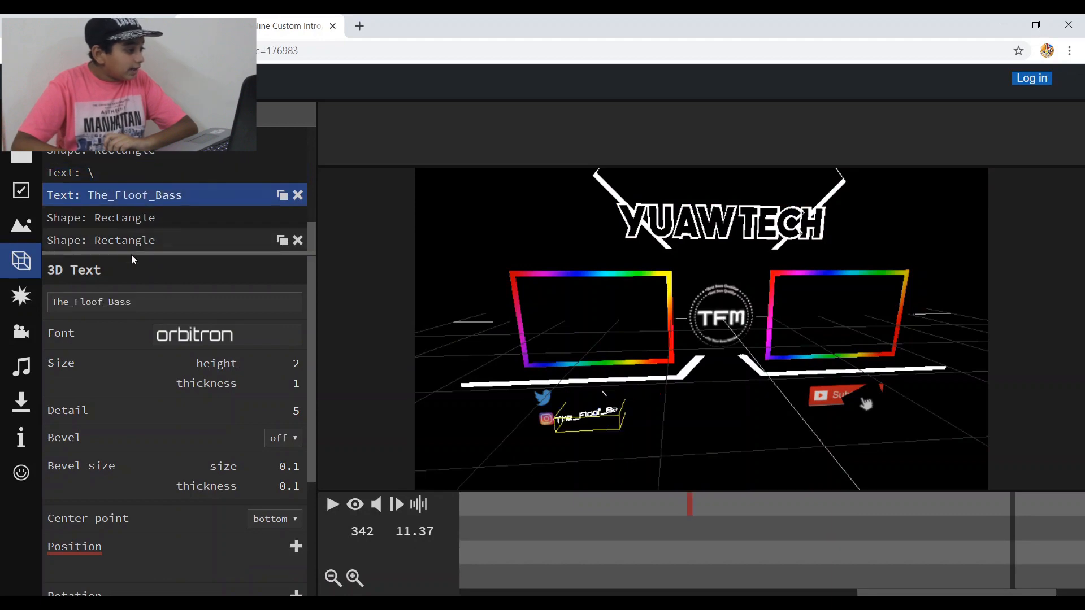
drag(135, 303, 2, 298)
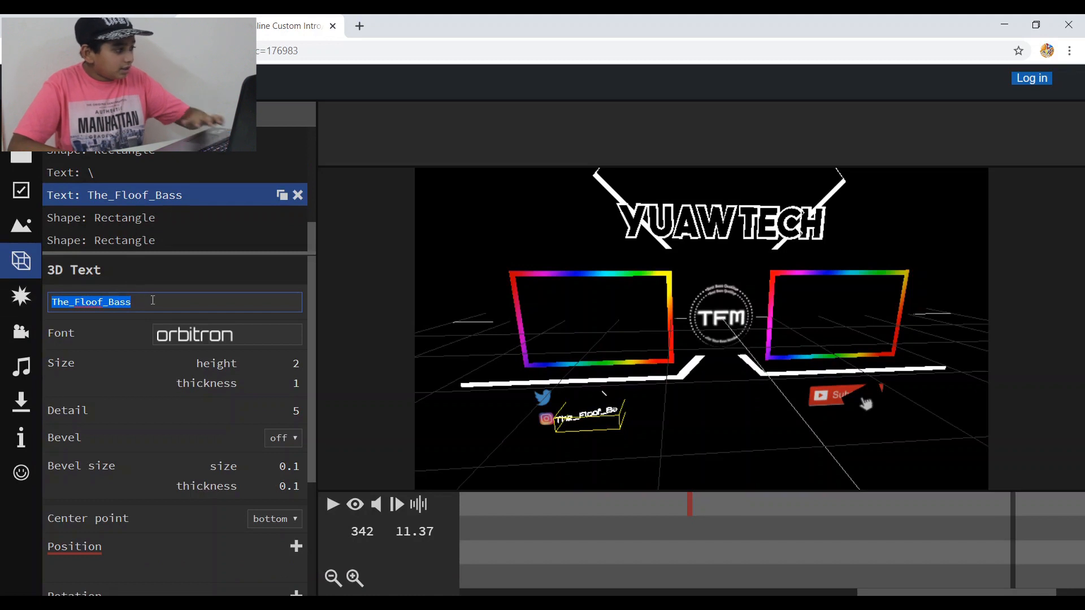
key(BackSpace)
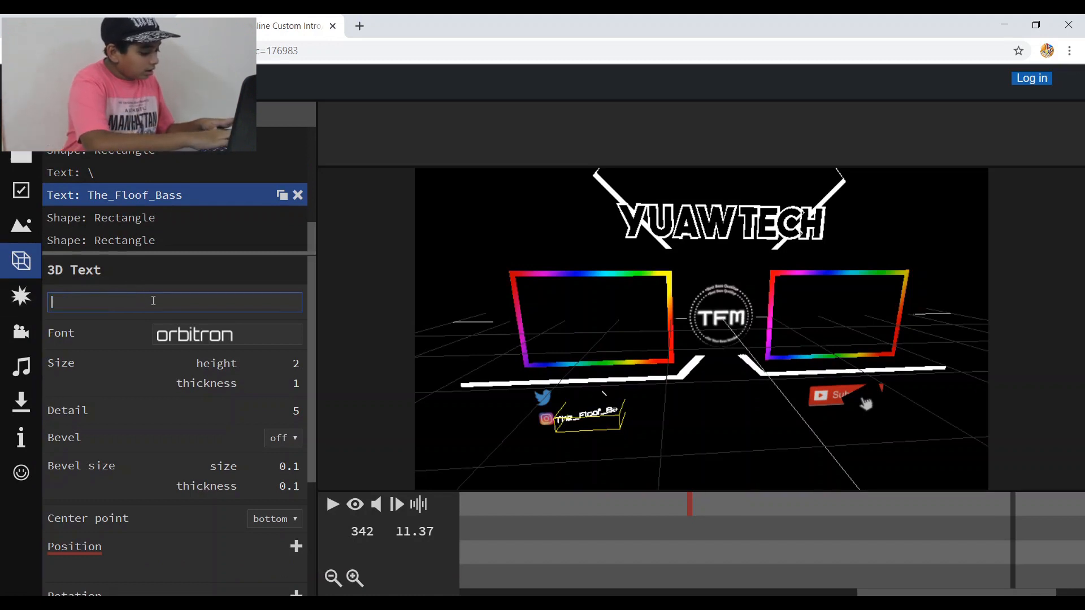
text(Y)
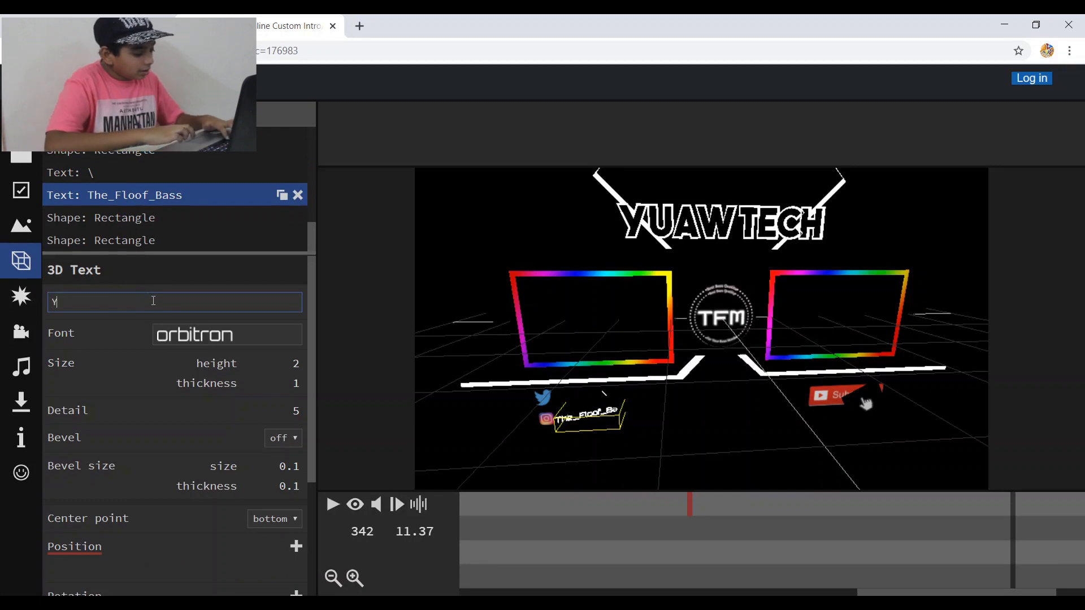
text(uaw Wor)
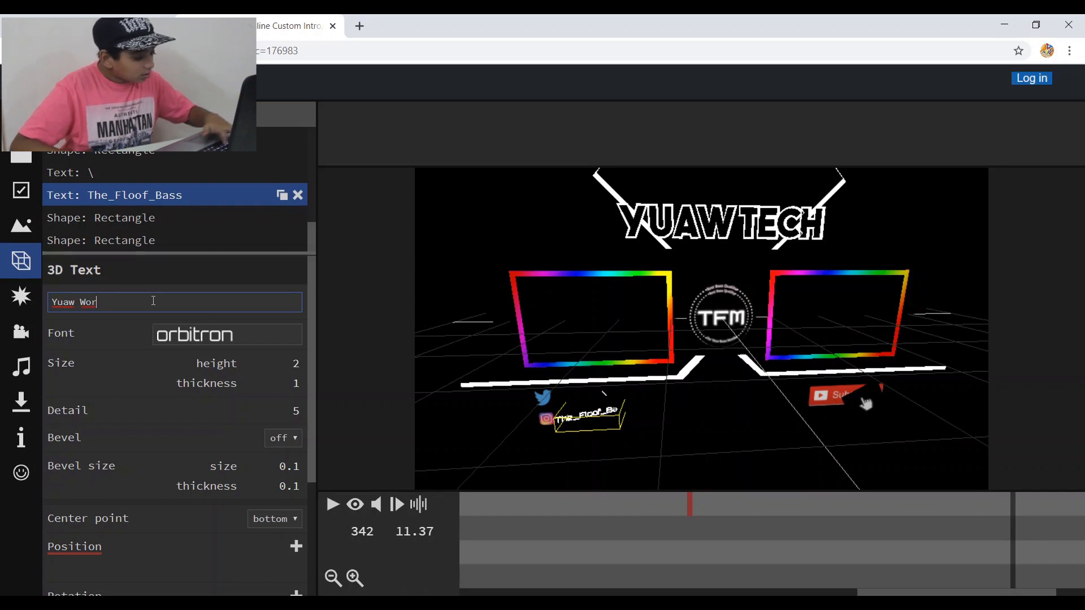
text(ld)
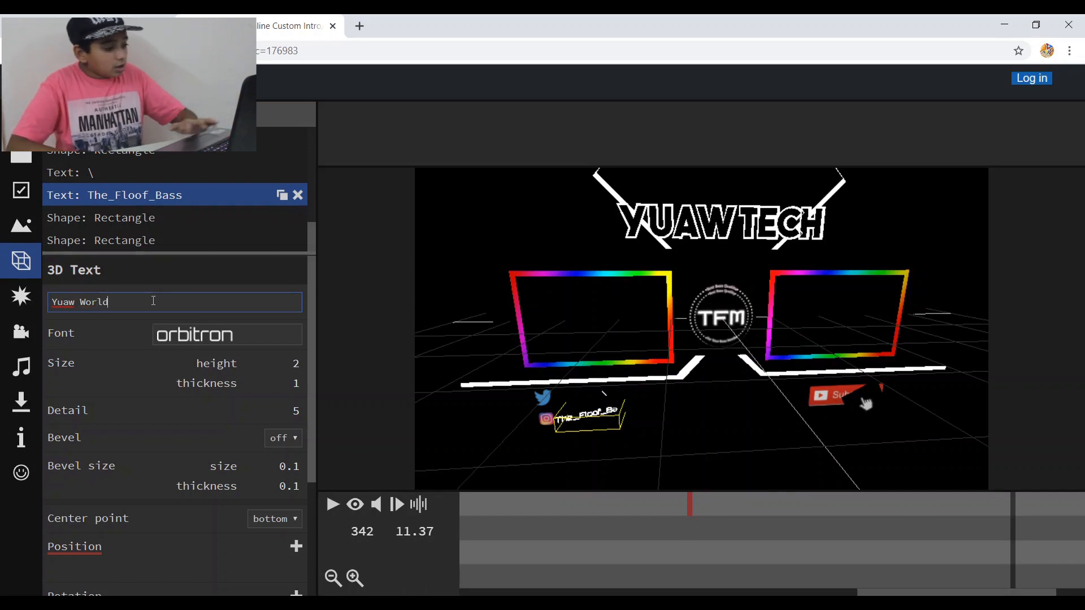
key(Return)
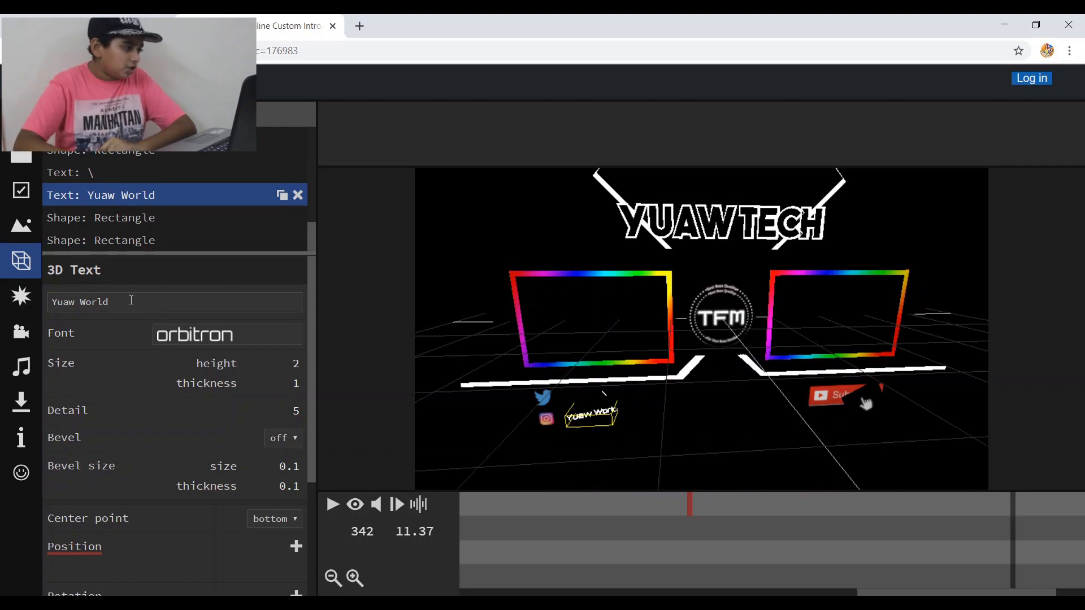
Move the Subscribe button's rectangle forward to a Z position of 11.48.
click(133, 223)
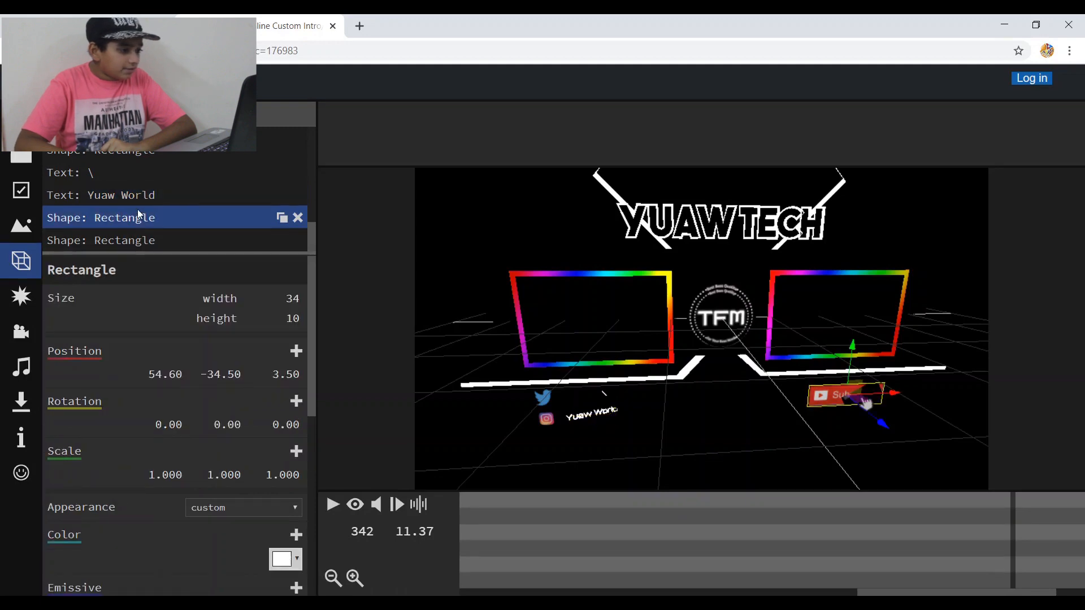
scroll(137, 209, up, 5)
scroll(138, 209, down, 3)
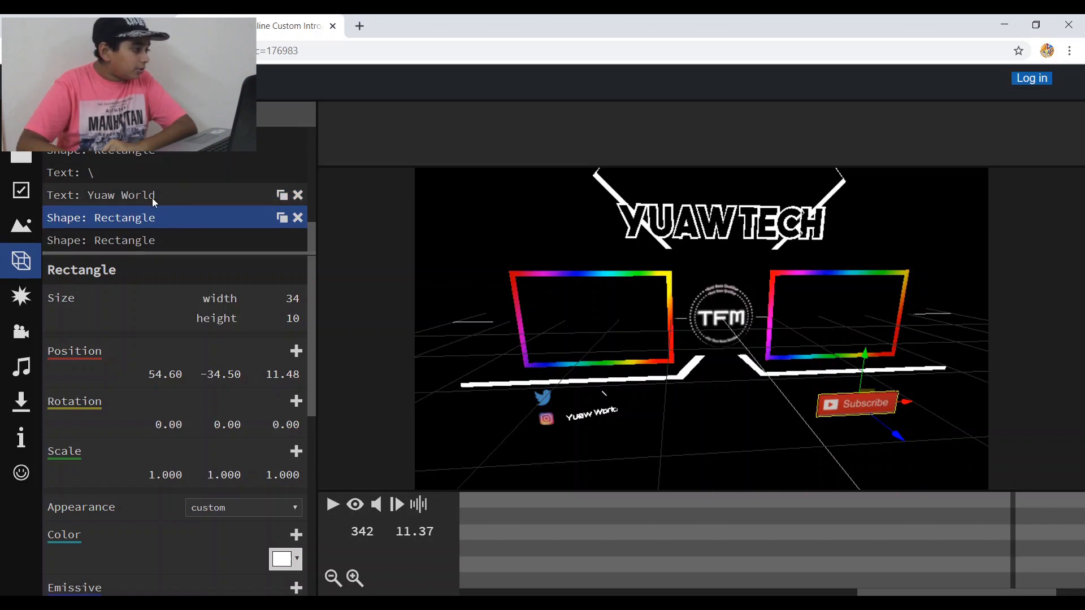
Look through the scene's object list for remaining items to customise, checking both social handle texts and the light.
scroll(149, 200, up, 4)
scroll(149, 200, down, 4)
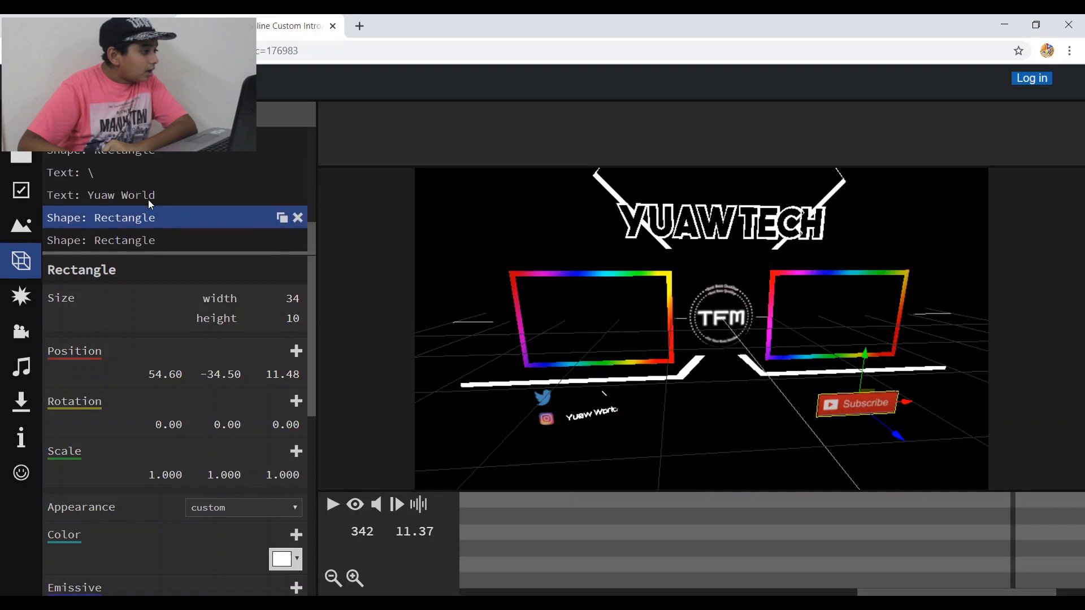
scroll(148, 198, up, 4)
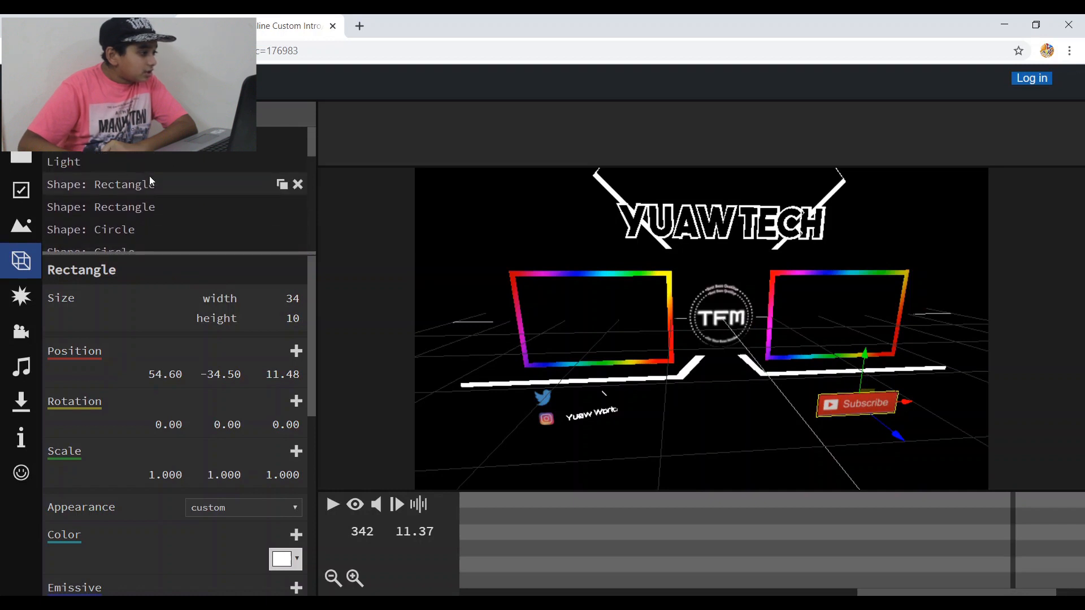
scroll(150, 179, down, 3)
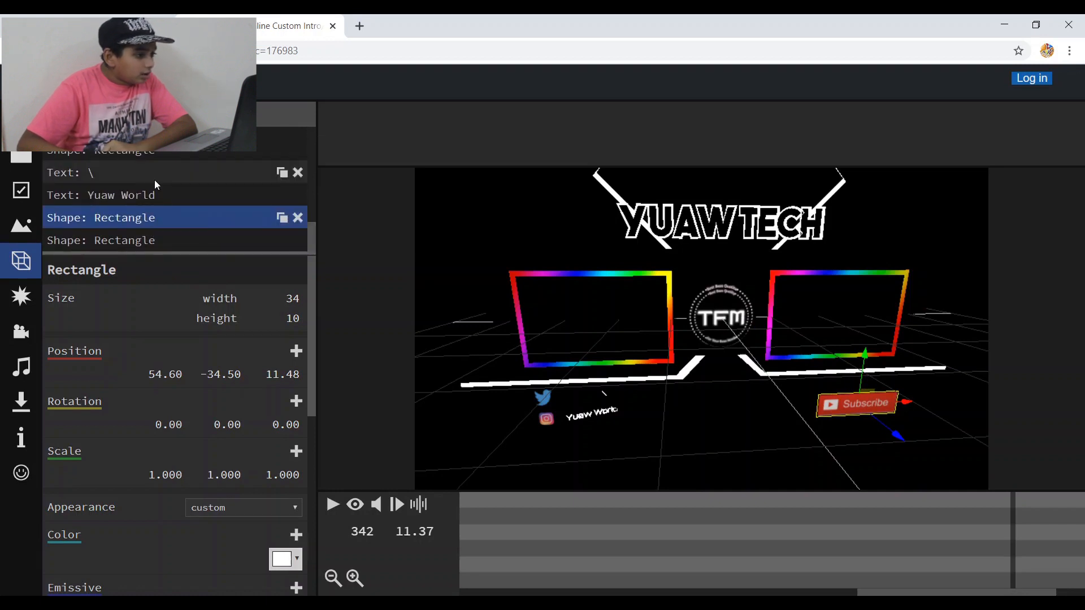
click(156, 179)
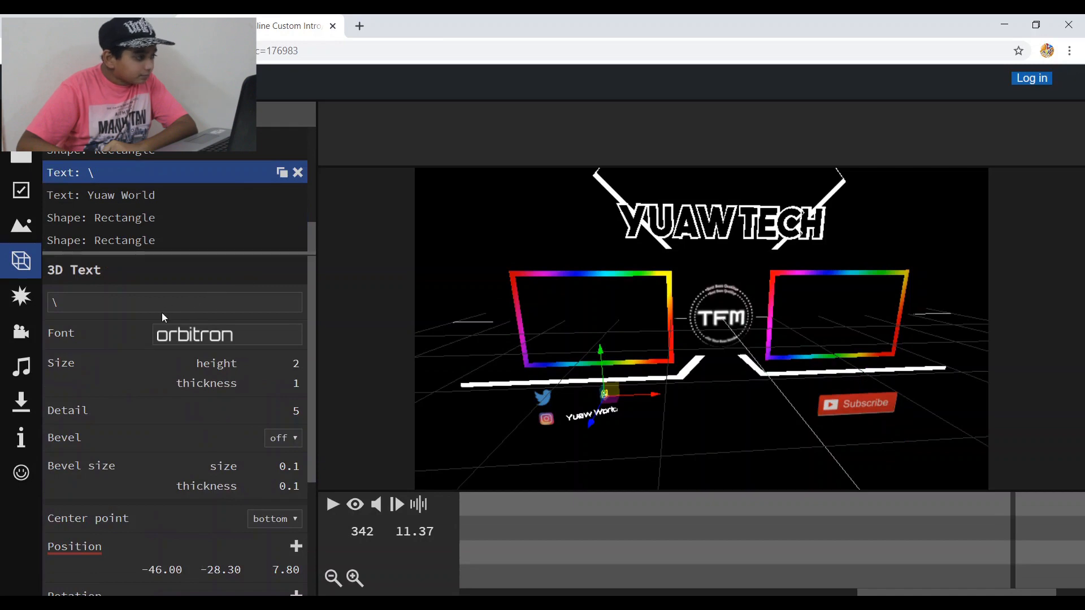
click(126, 195)
scroll(140, 205, up, 5)
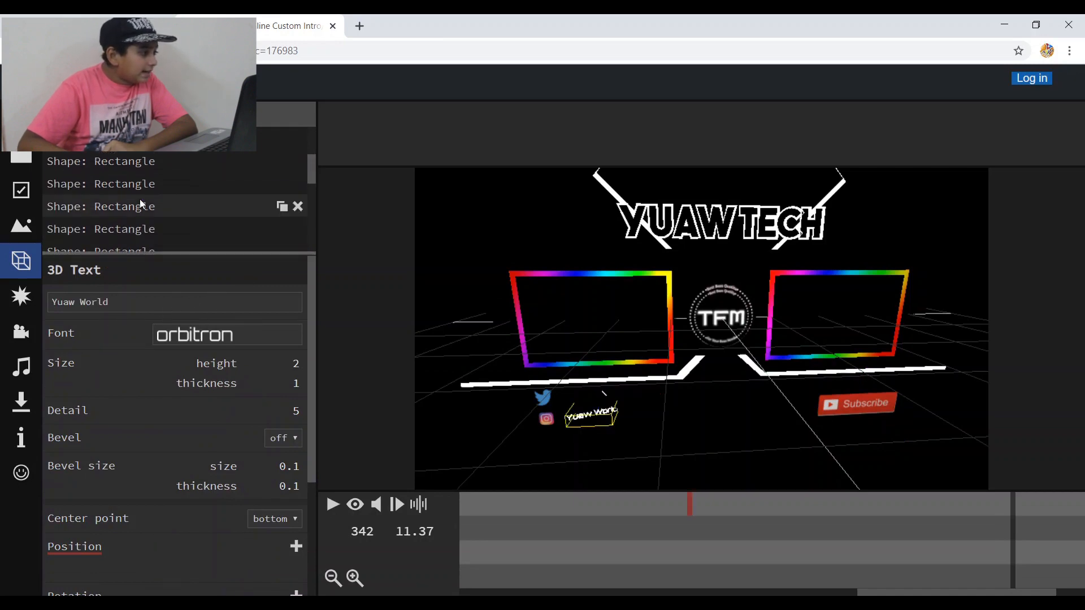
scroll(140, 199, up, 3)
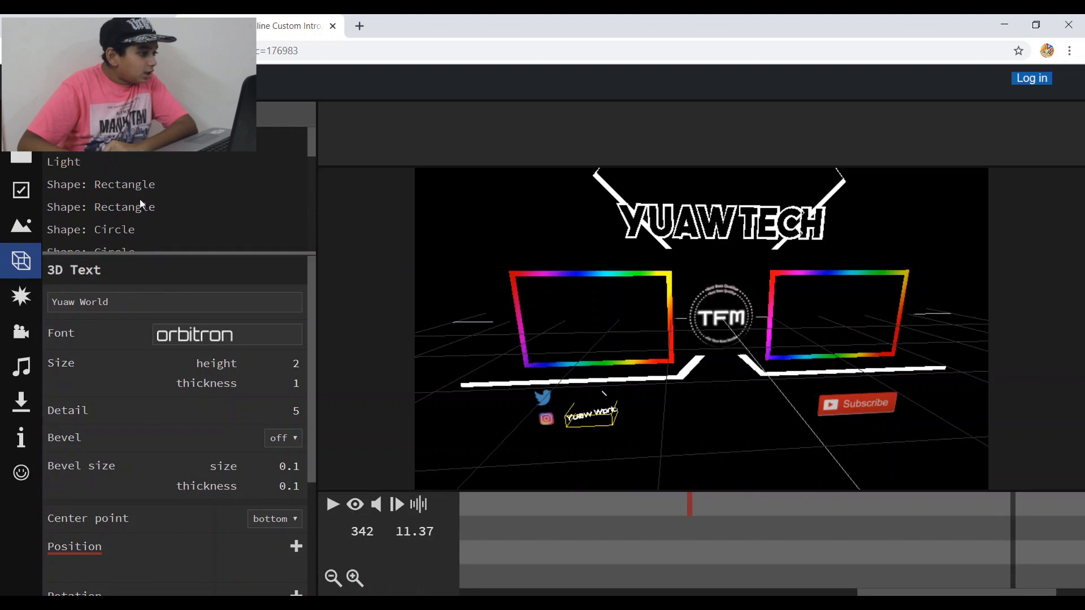
click(70, 166)
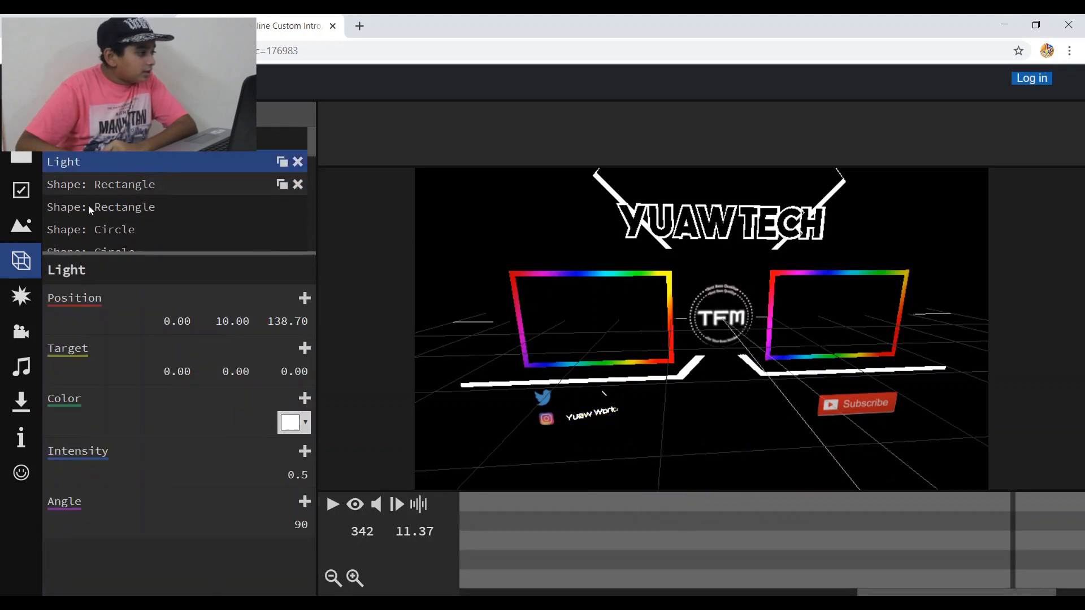
Look over the template's list of effects and its audio settings.
click(21, 296)
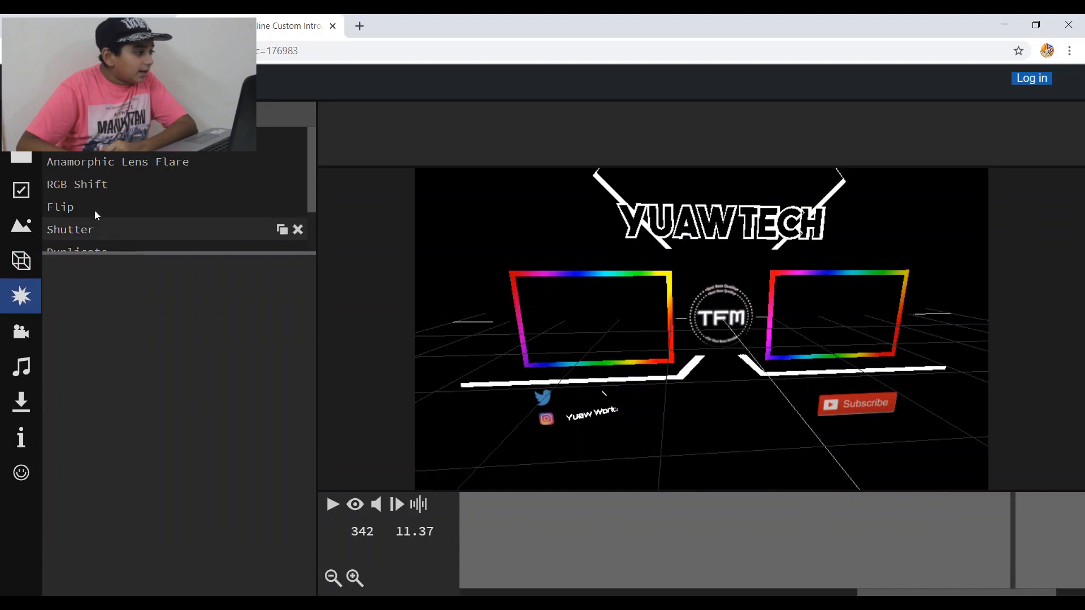
scroll(100, 192, down, 1)
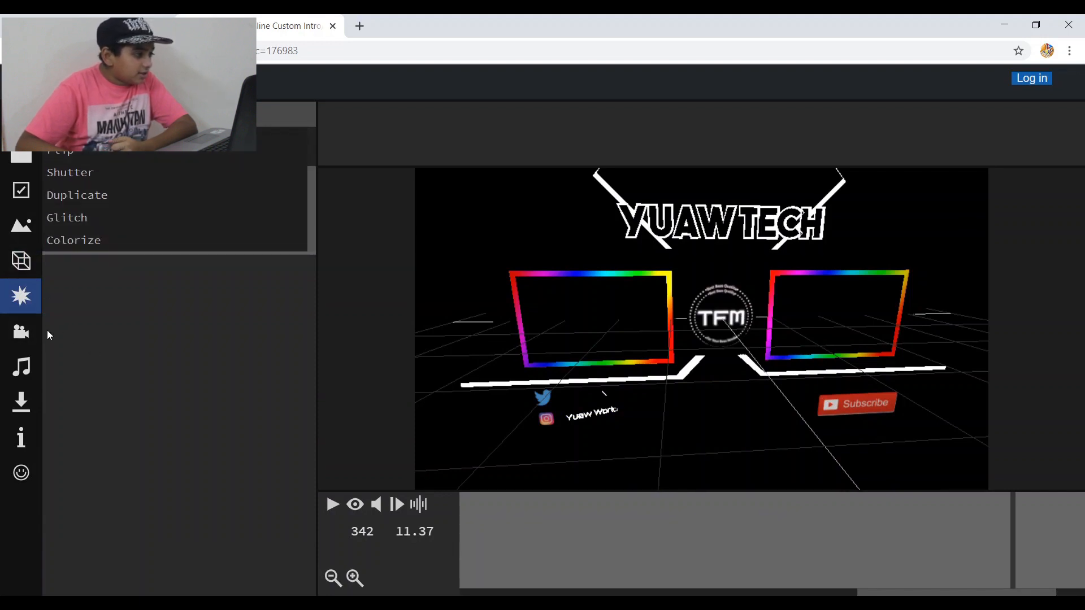
click(21, 367)
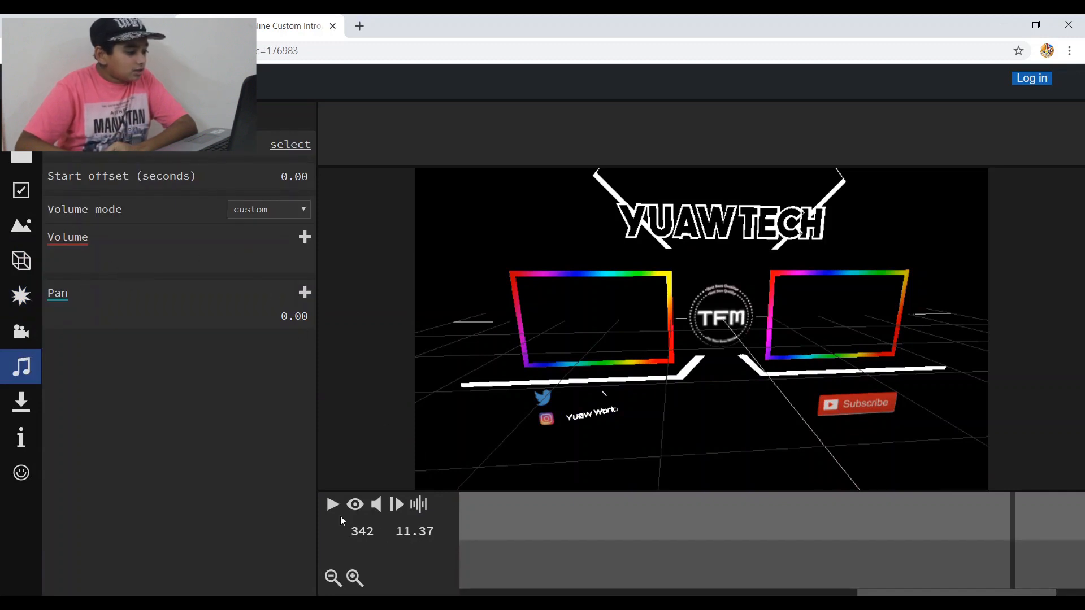
Preview the customised outro through the camera view, pause it, and return to the scene's objects in the free view.
click(356, 509)
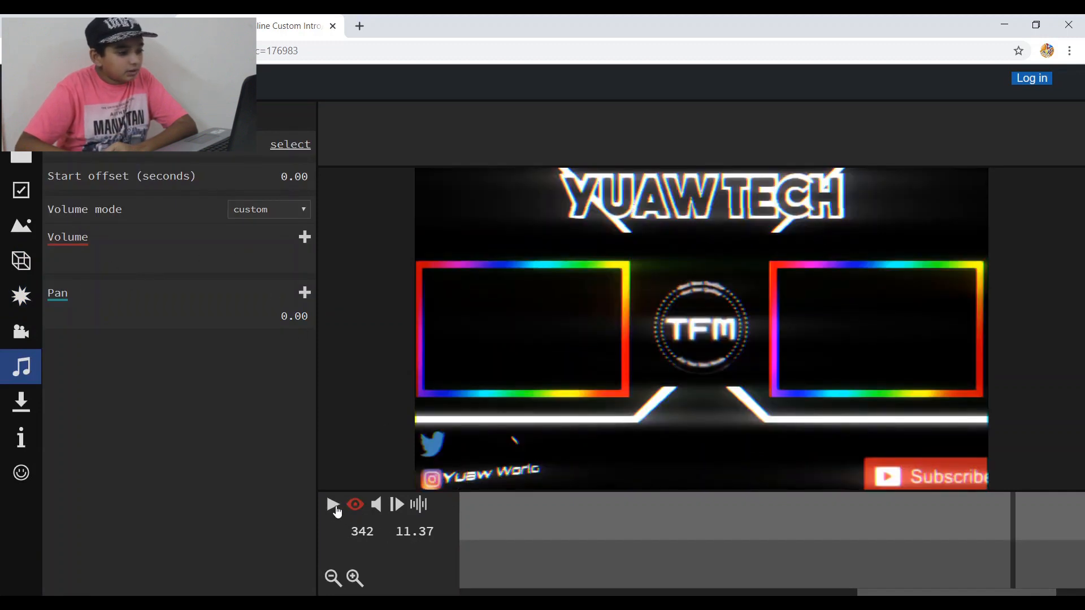
click(334, 508)
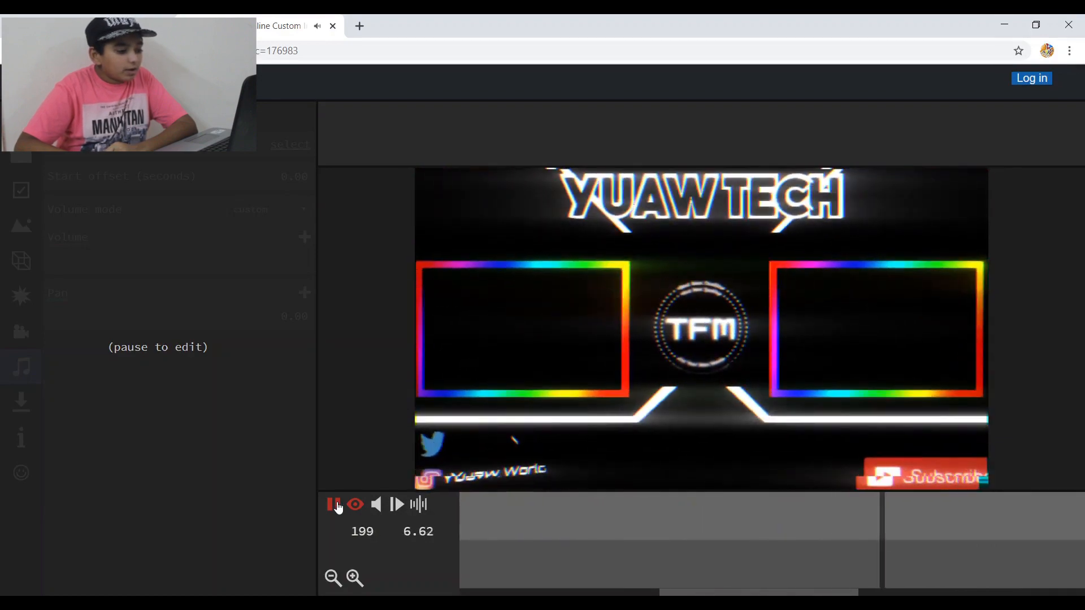
click(335, 504)
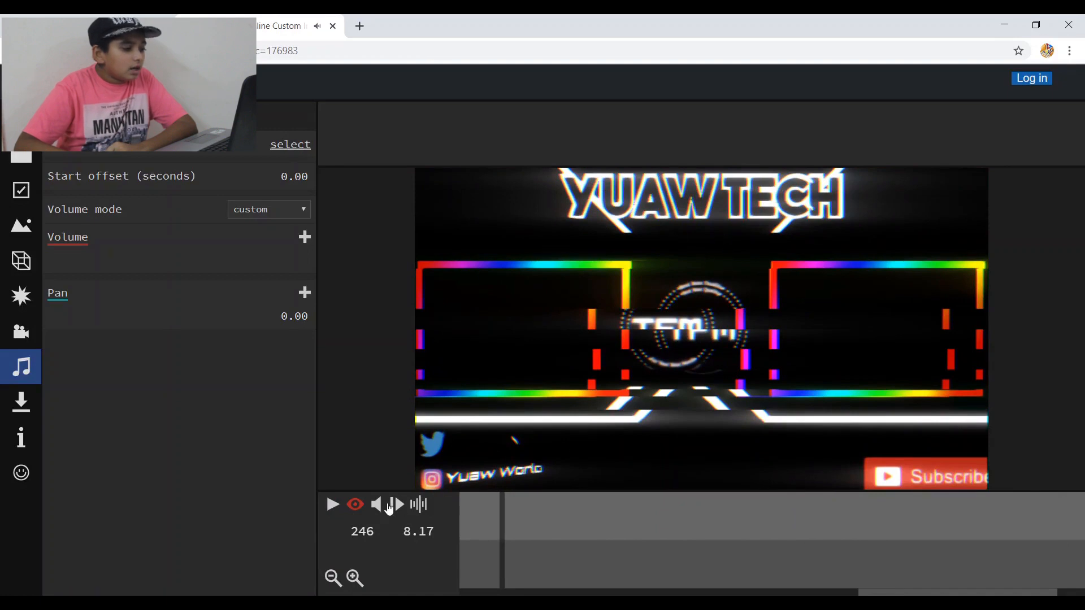
click(355, 504)
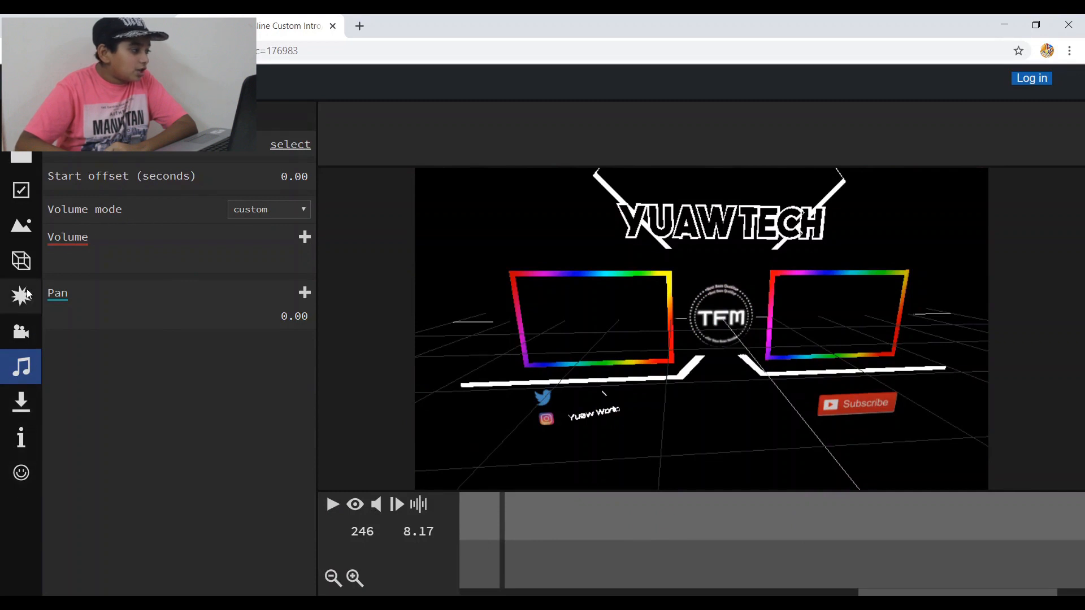
click(21, 261)
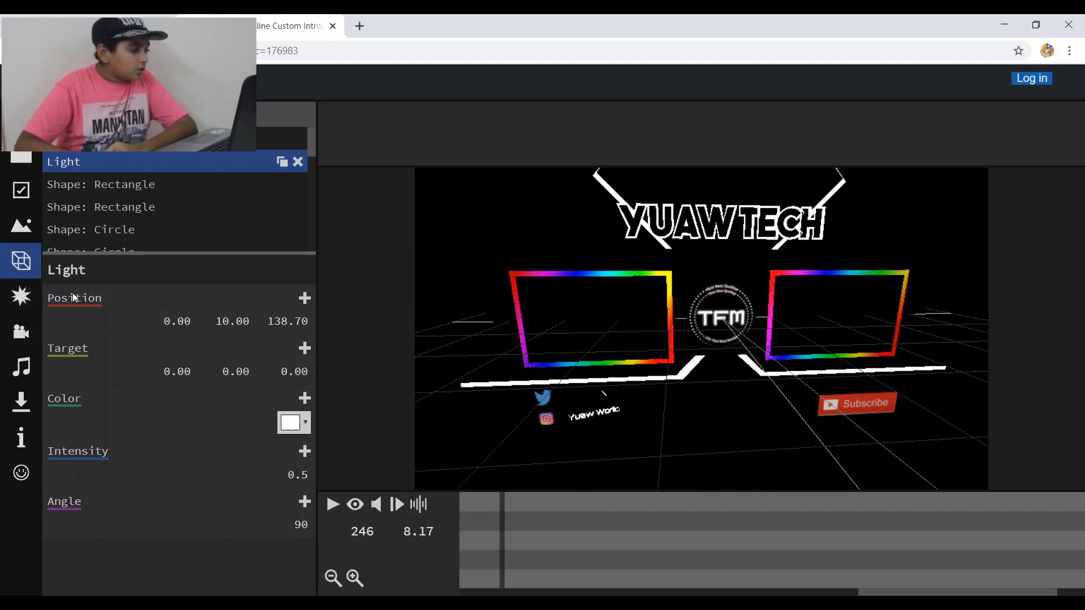
Render the outro as an .mkv (vp8/opus) video, download it, and dismiss the advertisement on the download page.
click(21, 404)
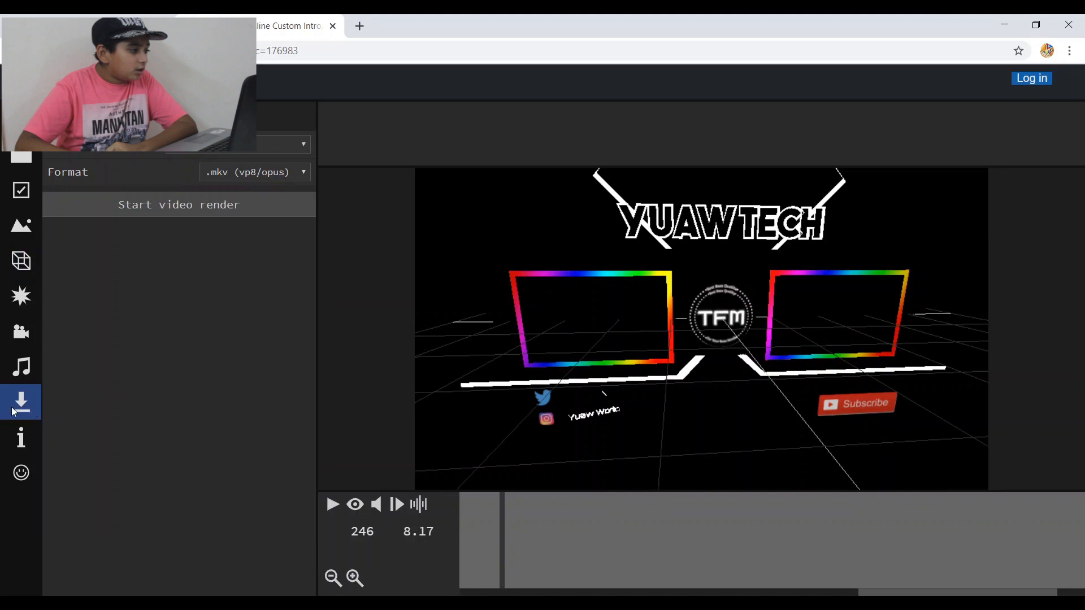
click(201, 207)
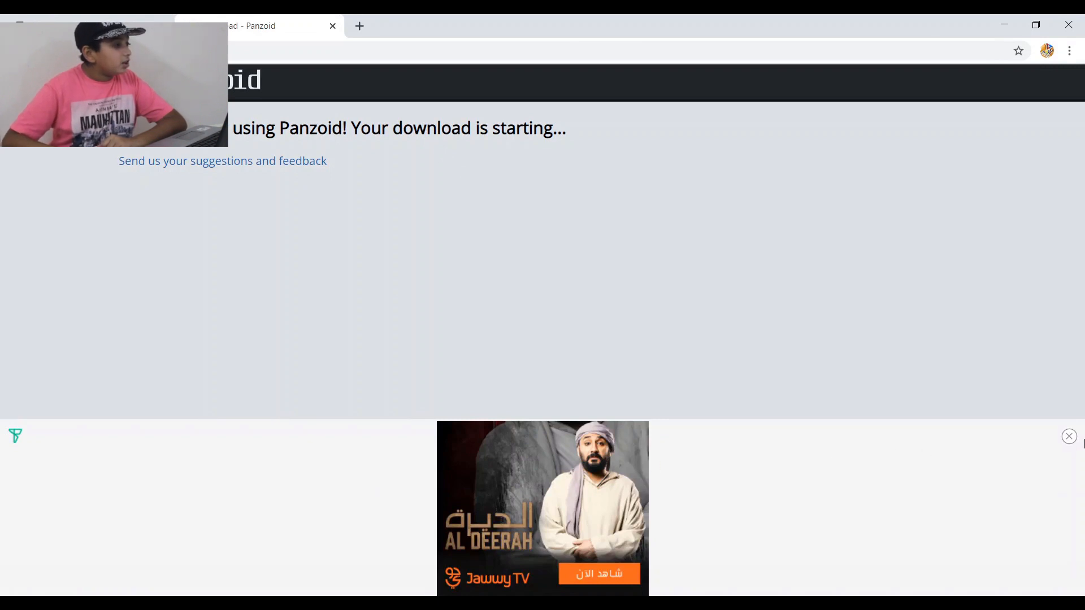
click(1068, 437)
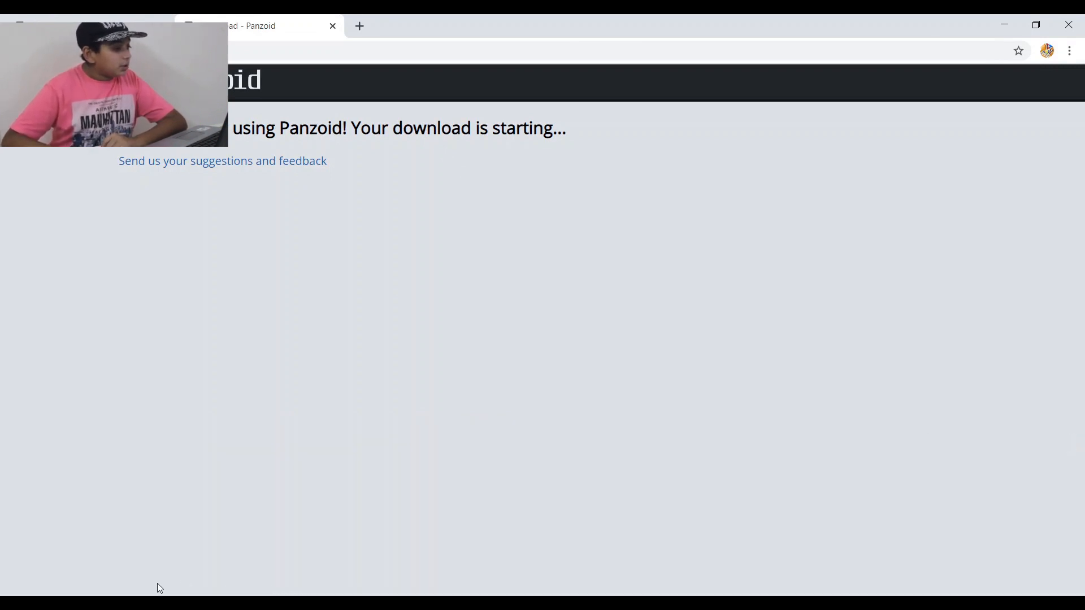